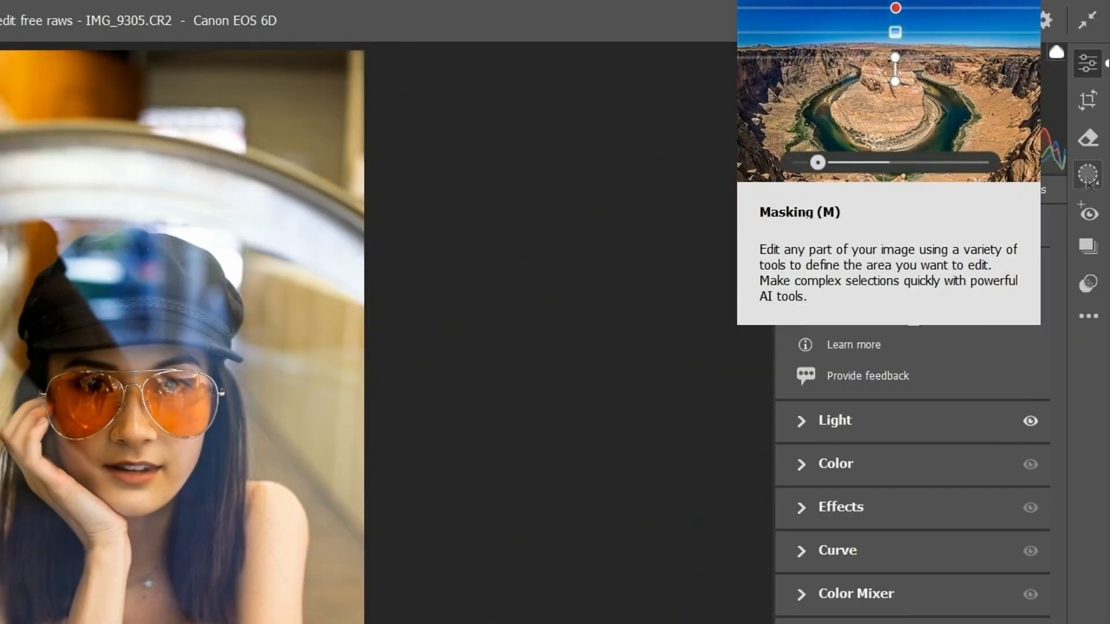
# Open the masking options for the photo.
pyautogui.click(1089, 179)
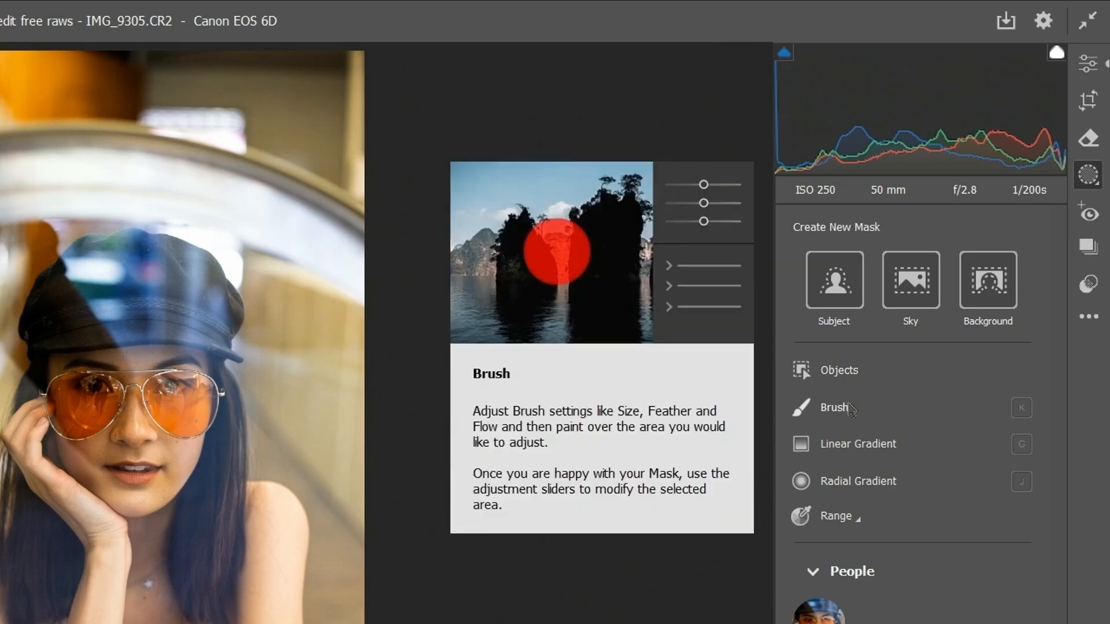
pyautogui.click(836, 411)
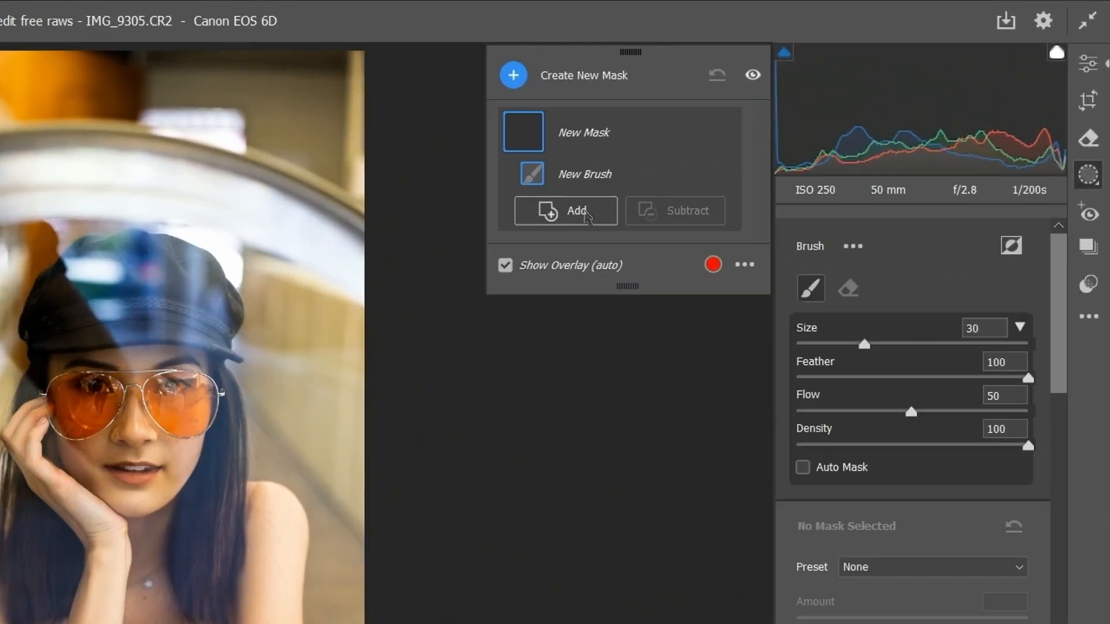
pyautogui.click(593, 217)
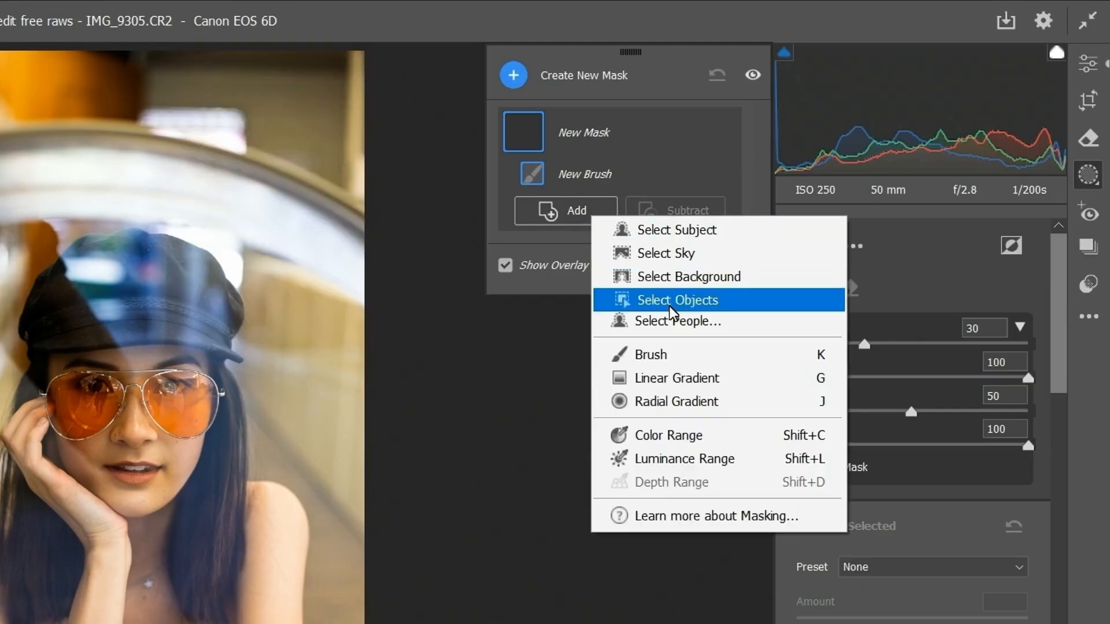
pyautogui.click(670, 380)
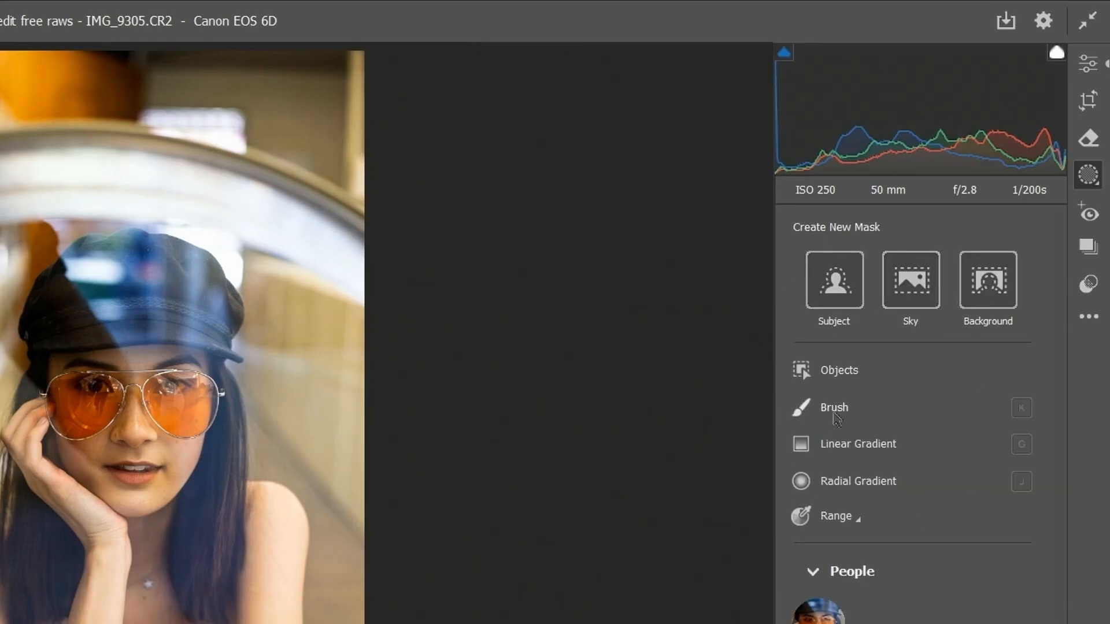
# Create a new brush mask and paint it over the woman's face and hat at brush size 30.
pyautogui.click(834, 408)
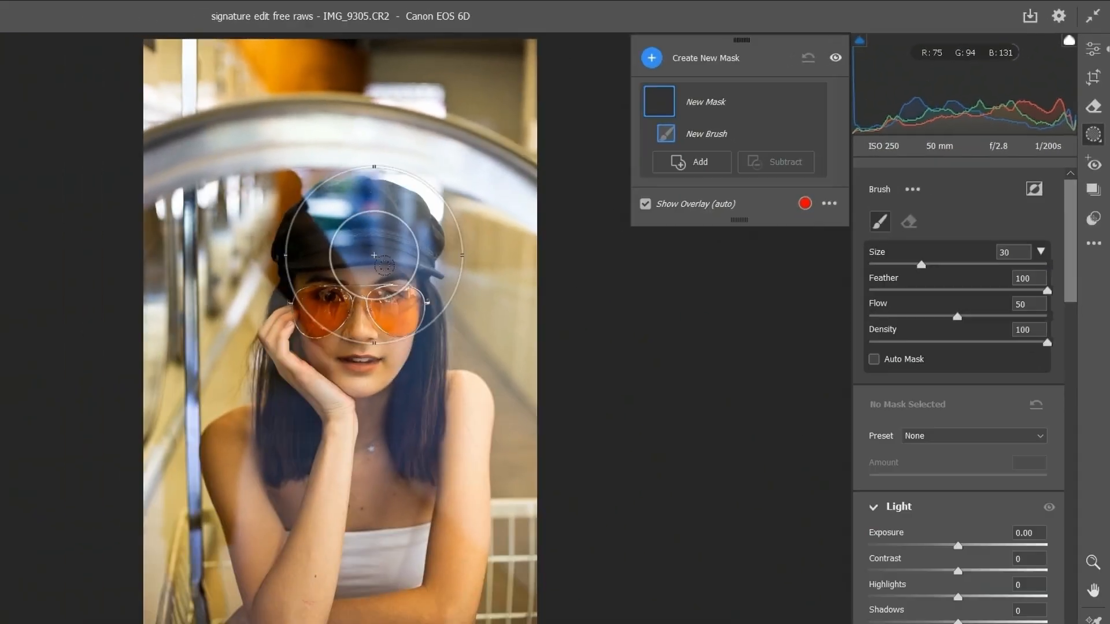
pyautogui.moveTo(373, 355)
pyautogui.mouseDown()
pyautogui.moveTo(325, 317)
pyautogui.moveTo(400, 295)
pyautogui.moveTo(364, 381)
pyautogui.moveTo(365, 238)
pyautogui.moveTo(371, 360)
pyautogui.moveTo(356, 252)
pyautogui.moveTo(398, 301)
pyautogui.moveTo(397, 239)
pyautogui.moveTo(346, 373)
pyautogui.moveTo(382, 317)
pyautogui.moveTo(353, 341)
pyautogui.mouseUp()
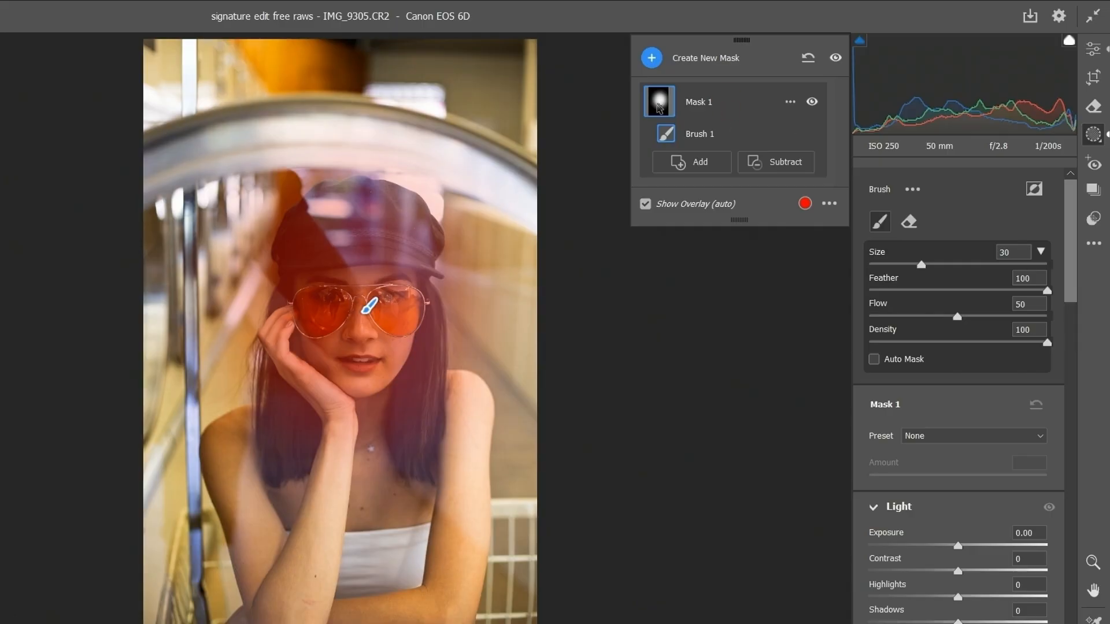
pyautogui.click(699, 134)
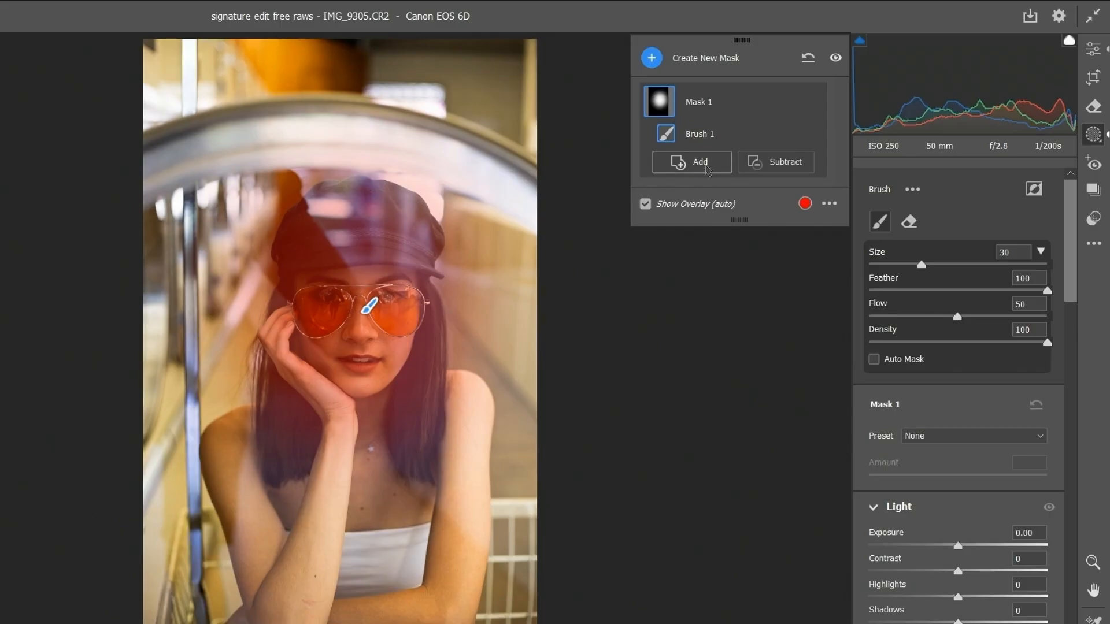
# Add a linear gradient to Mask 1, running horizontally from the photo's left edge to the woman's sunglasses.
pyautogui.click(694, 163)
pyautogui.click(787, 290)
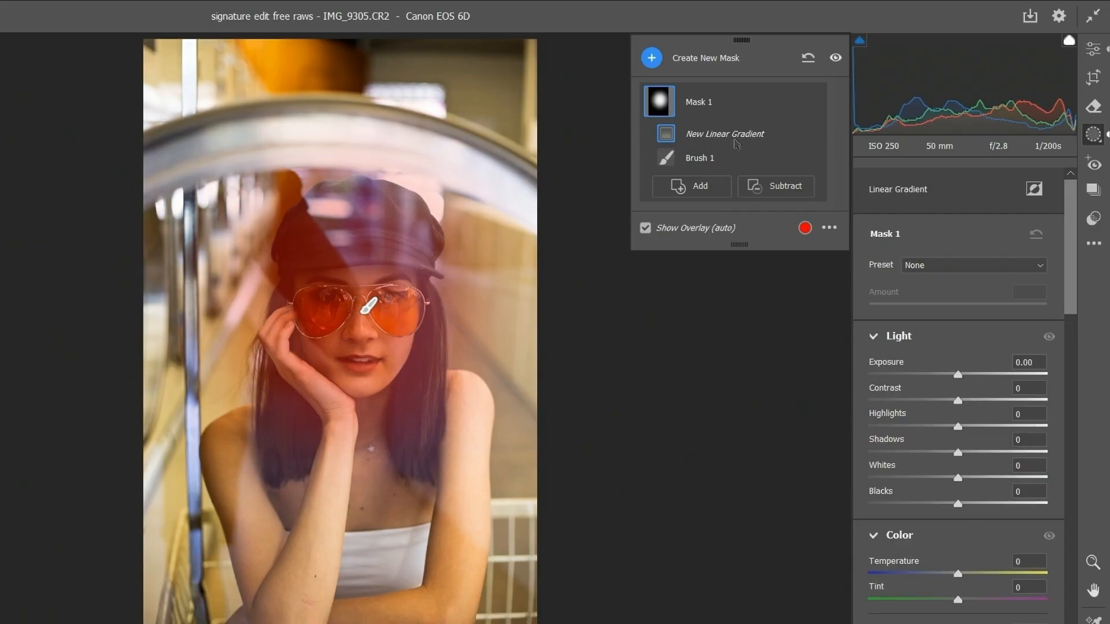
pyautogui.moveTo(140, 282); pyautogui.dragTo(336, 284)
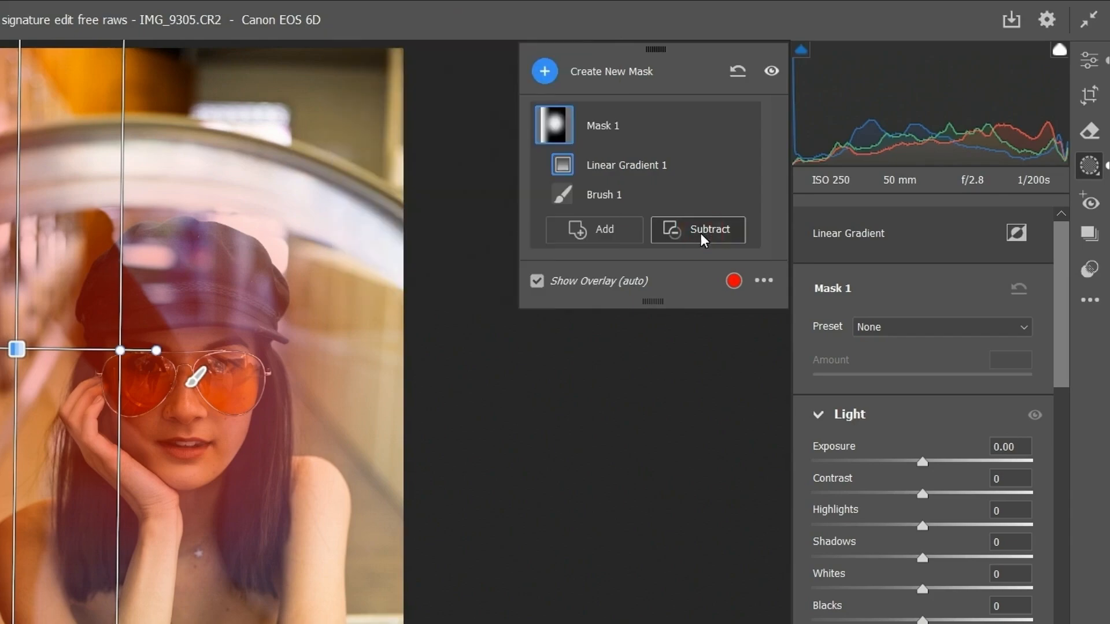
# Subtract a large radial gradient centred near the photo's right edge from Mask 1, and check each of the mask's components in turn.
pyautogui.click(702, 238)
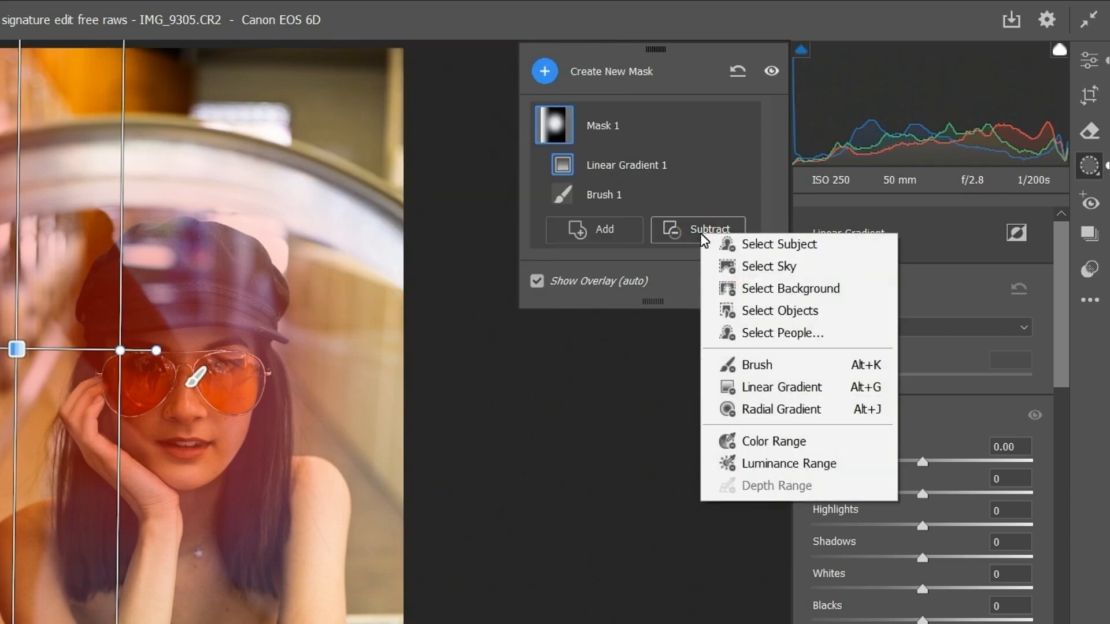
pyautogui.click(790, 411)
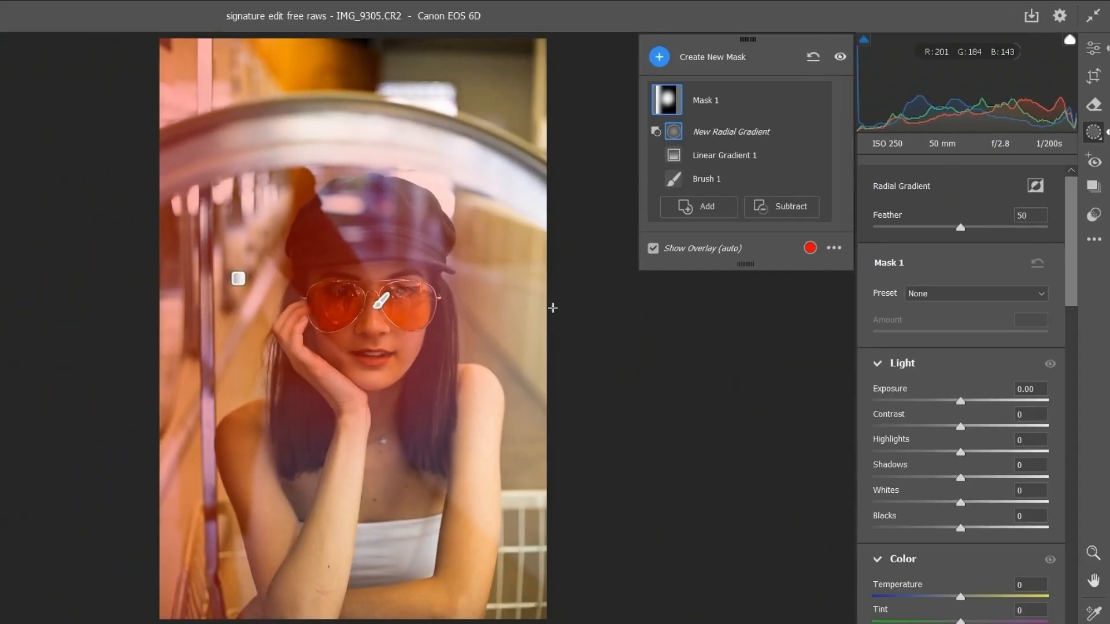
pyautogui.moveTo(553, 307); pyautogui.dragTo(350, 546)
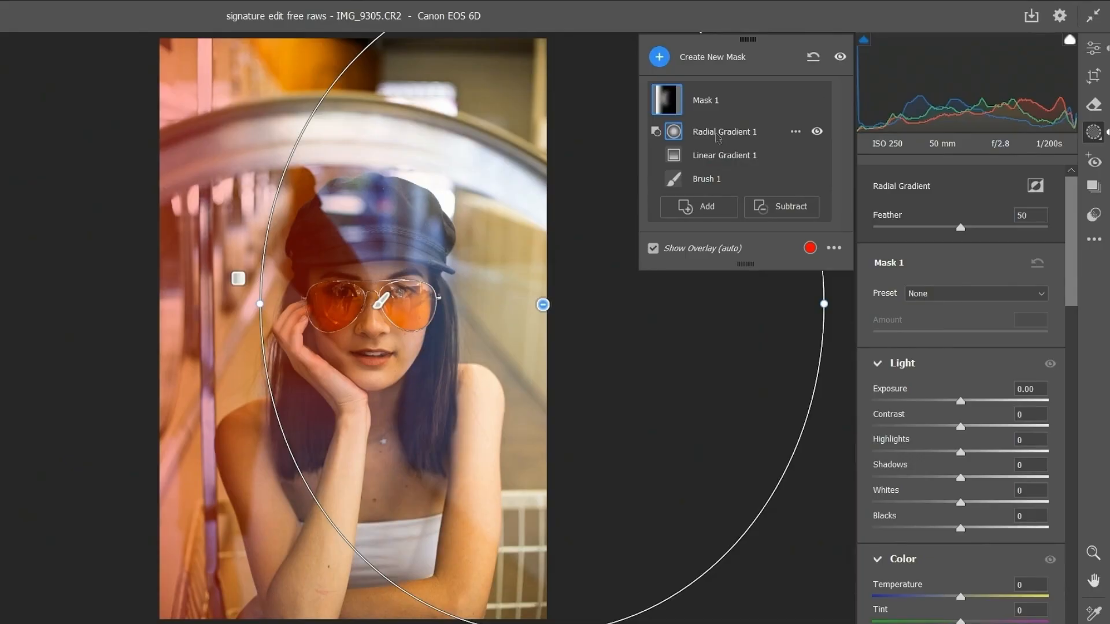
pyautogui.click(717, 165)
pyautogui.click(708, 183)
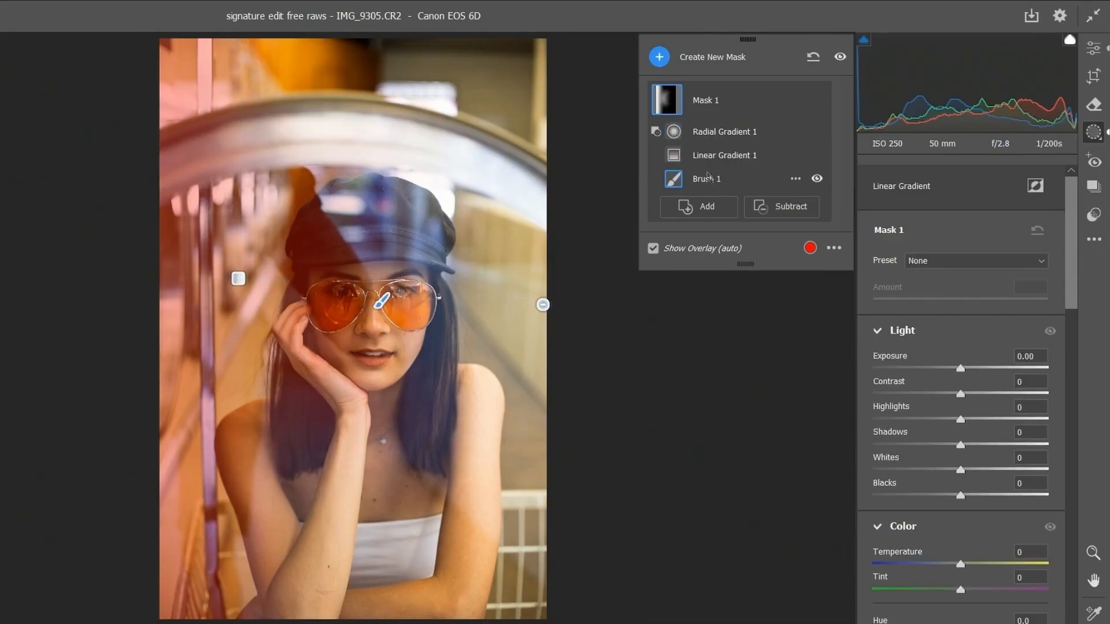
pyautogui.click(715, 158)
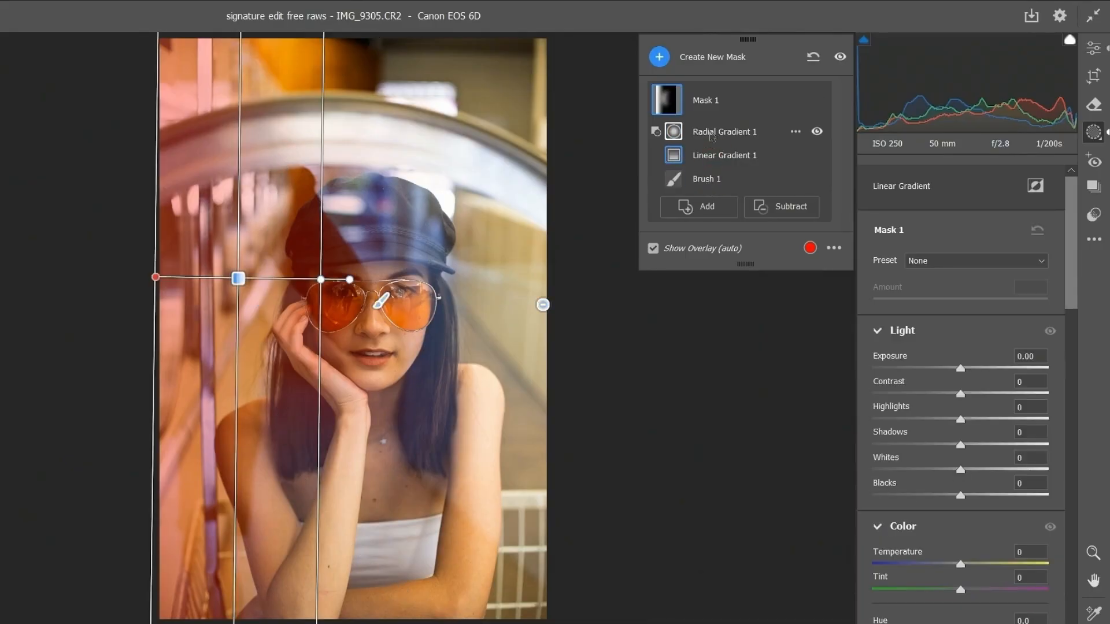
pyautogui.click(712, 134)
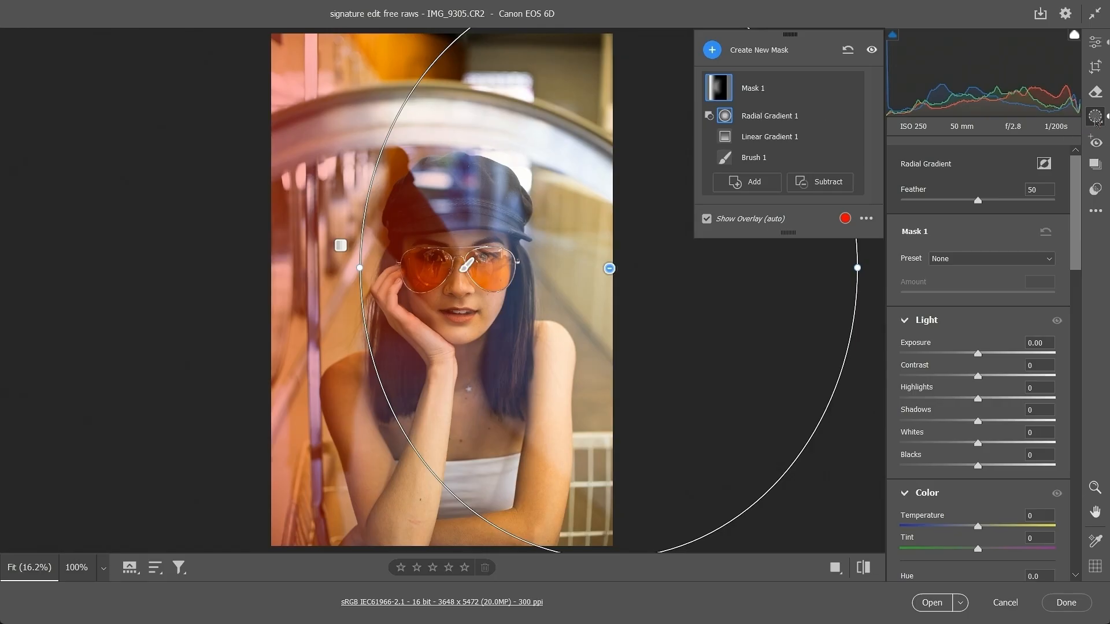
# Create a second brush mask and paint it across the upper part of the photo above the woman's hat.
pyautogui.click(1097, 120)
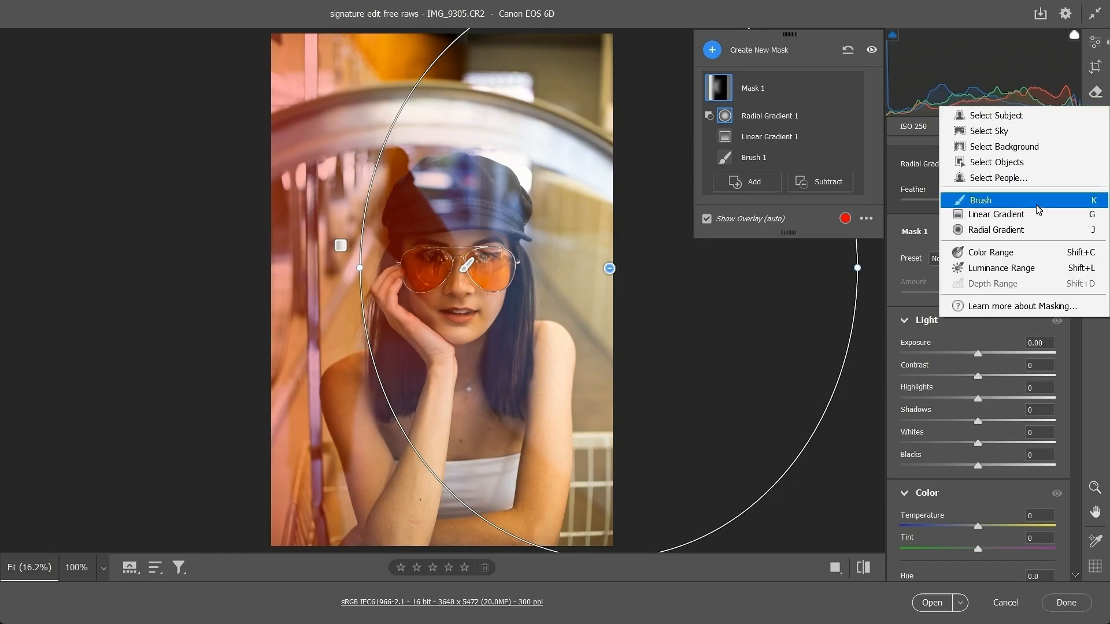
pyautogui.click(979, 203)
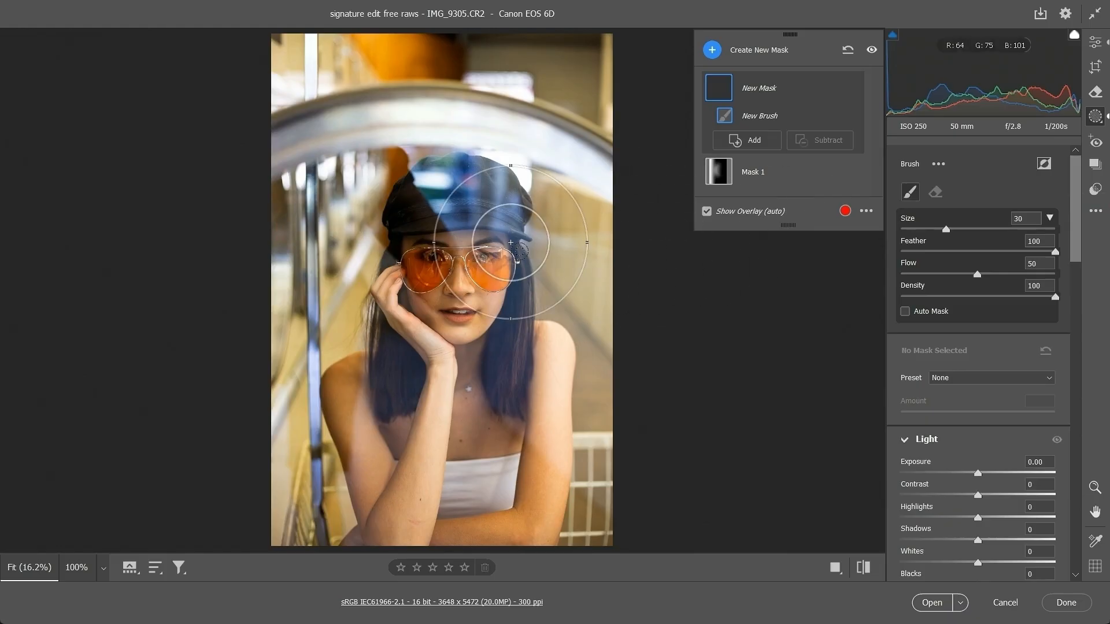
pyautogui.moveTo(566, 167)
pyautogui.mouseDown()
pyautogui.moveTo(597, 175)
pyautogui.moveTo(527, 135)
pyautogui.moveTo(422, 122)
pyautogui.moveTo(339, 132)
pyautogui.moveTo(247, 181)
pyautogui.moveTo(328, 142)
pyautogui.moveTo(484, 140)
pyautogui.moveTo(595, 194)
pyautogui.moveTo(568, 156)
pyautogui.moveTo(464, 127)
pyautogui.moveTo(263, 174)
pyautogui.moveTo(484, 123)
pyautogui.moveTo(576, 174)
pyautogui.moveTo(373, 133)
pyautogui.moveTo(260, 173)
pyautogui.mouseUp()
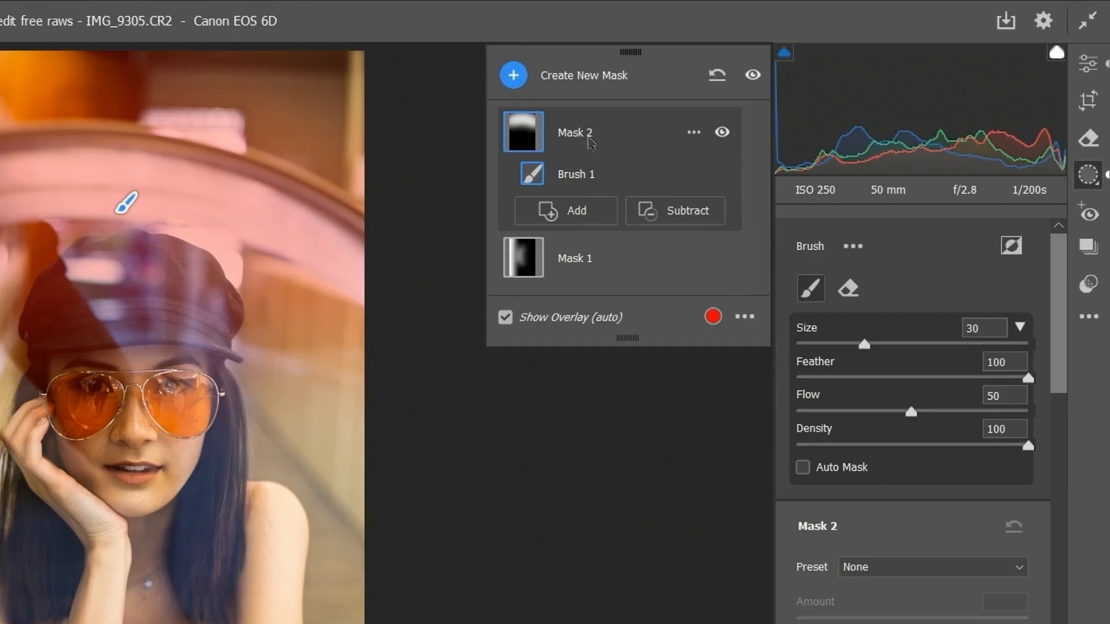
# Add a large radial gradient centred on the photo's right edge to Mask 2.
pyautogui.click(590, 217)
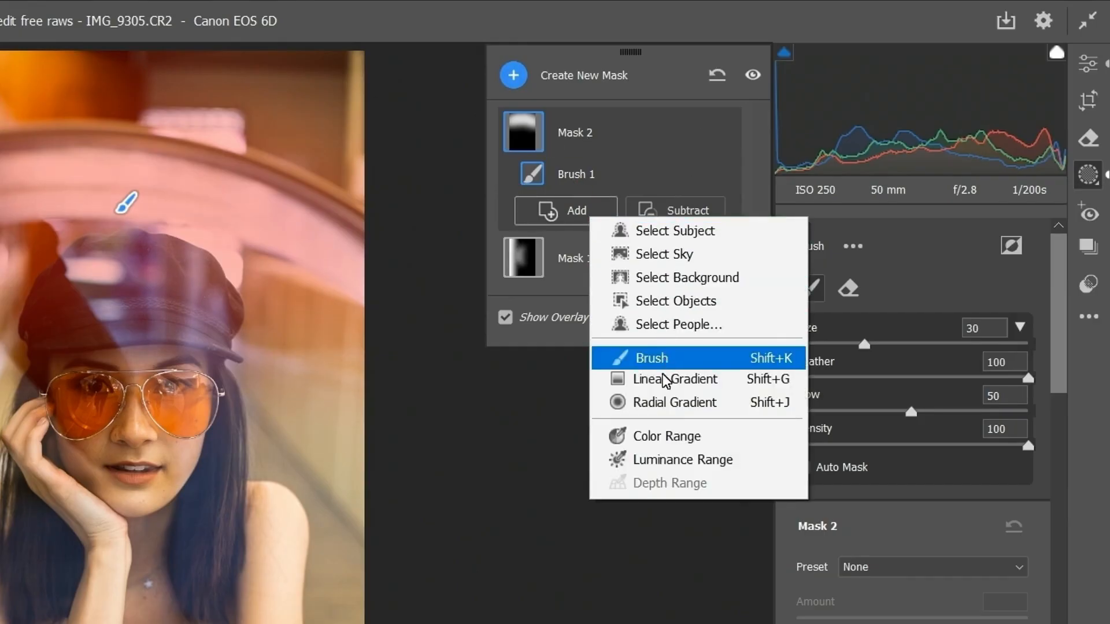
pyautogui.click(655, 403)
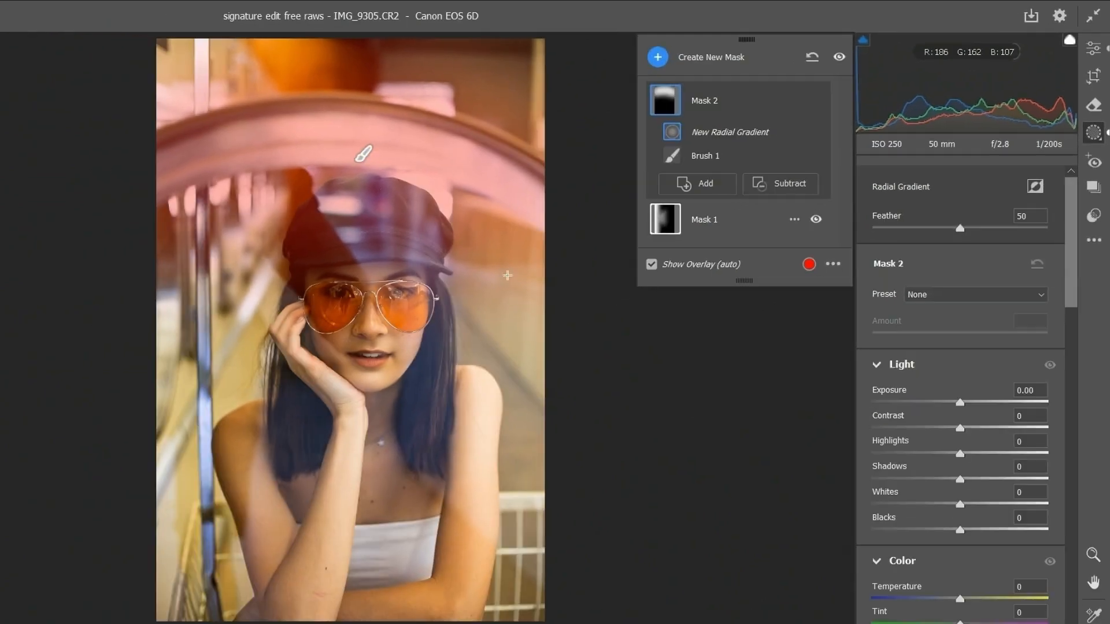
pyautogui.moveTo(366, 393); pyautogui.dragTo(189, 397)
pyautogui.moveTo(417, 300); pyautogui.dragTo(371, 486)
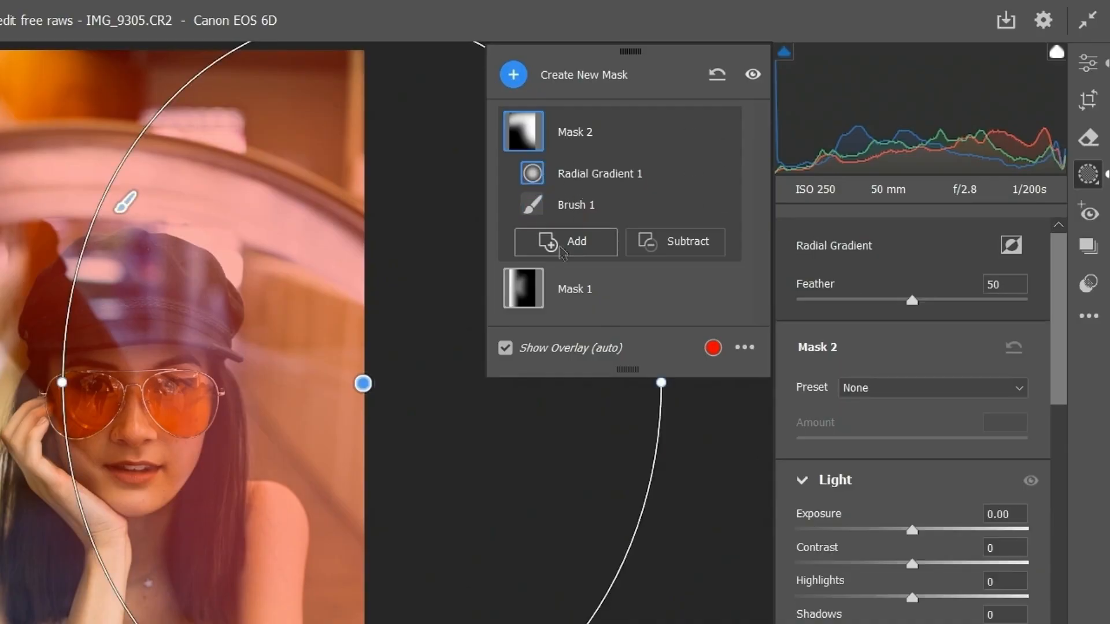
# Compare the components of Mask 1 and Mask 2, and invert Mask 2.
pyautogui.click(574, 292)
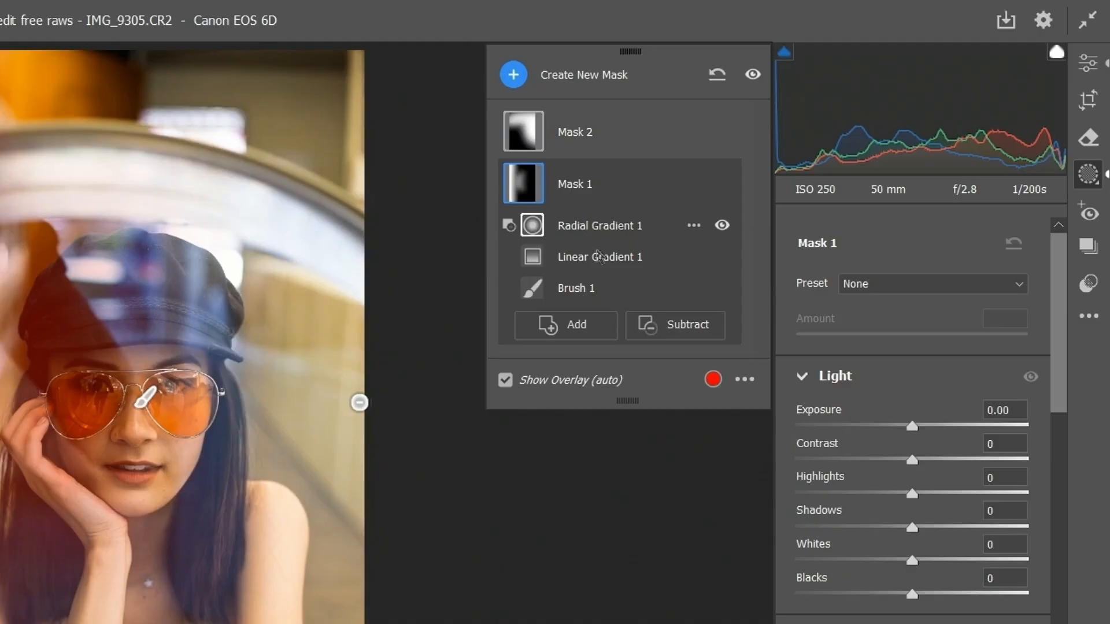
pyautogui.click(581, 144)
pyautogui.click(575, 205)
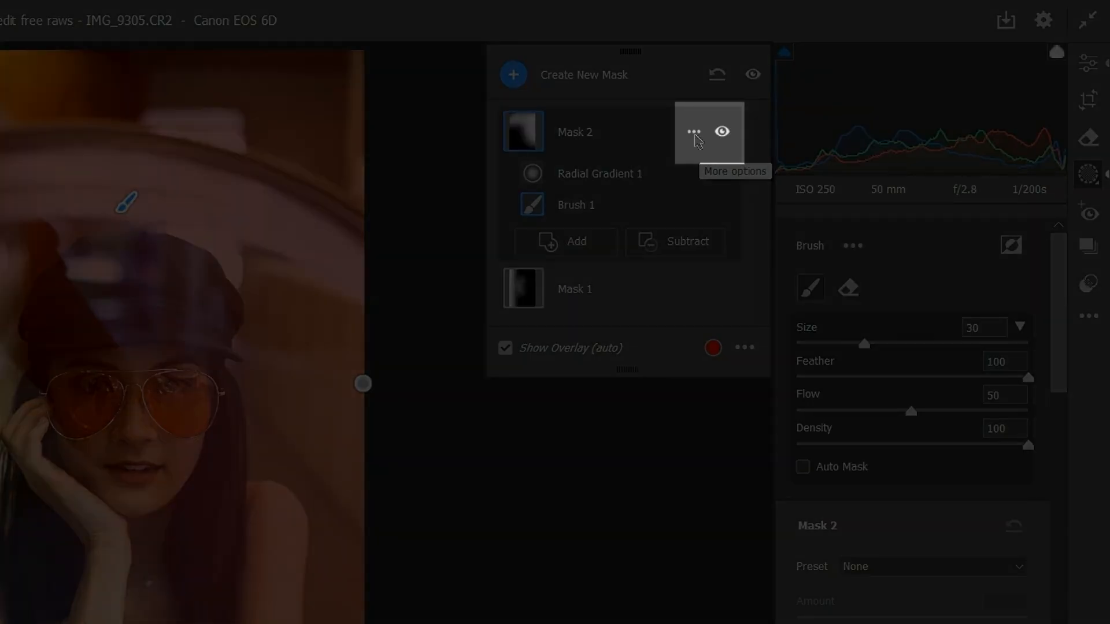
pyautogui.click(694, 134)
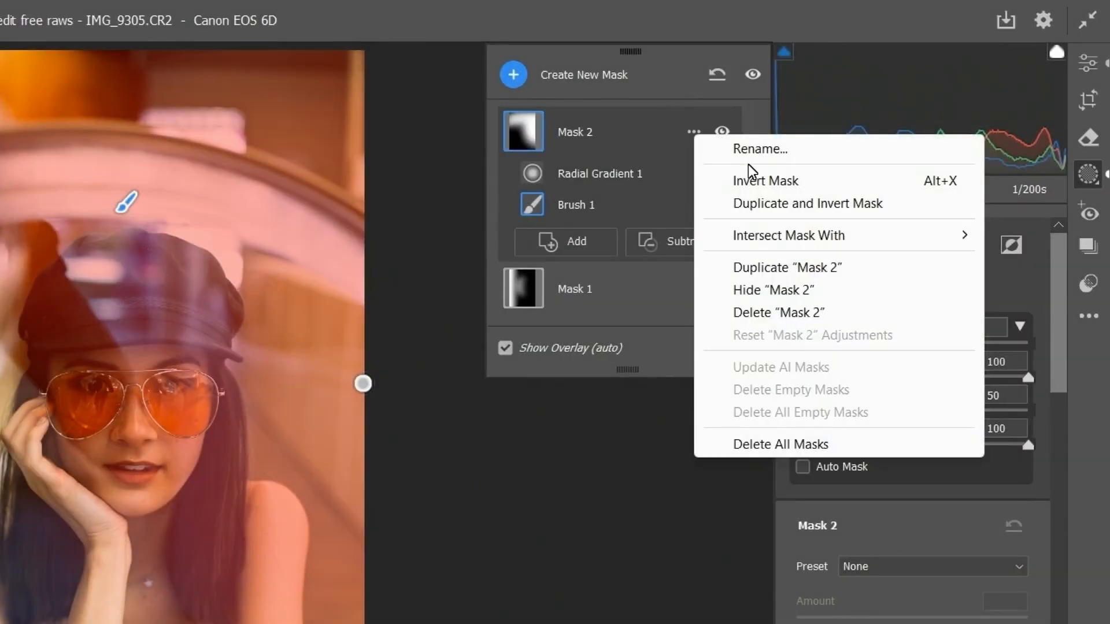
pyautogui.click(756, 181)
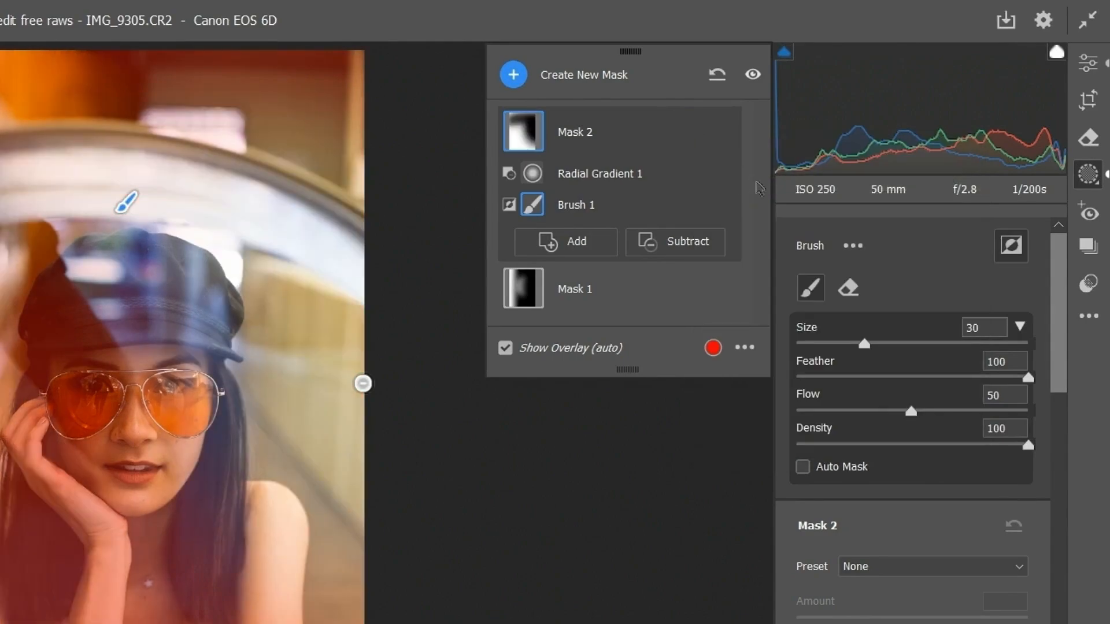
# Rename Mask 2 as 002.
pyautogui.click(694, 133)
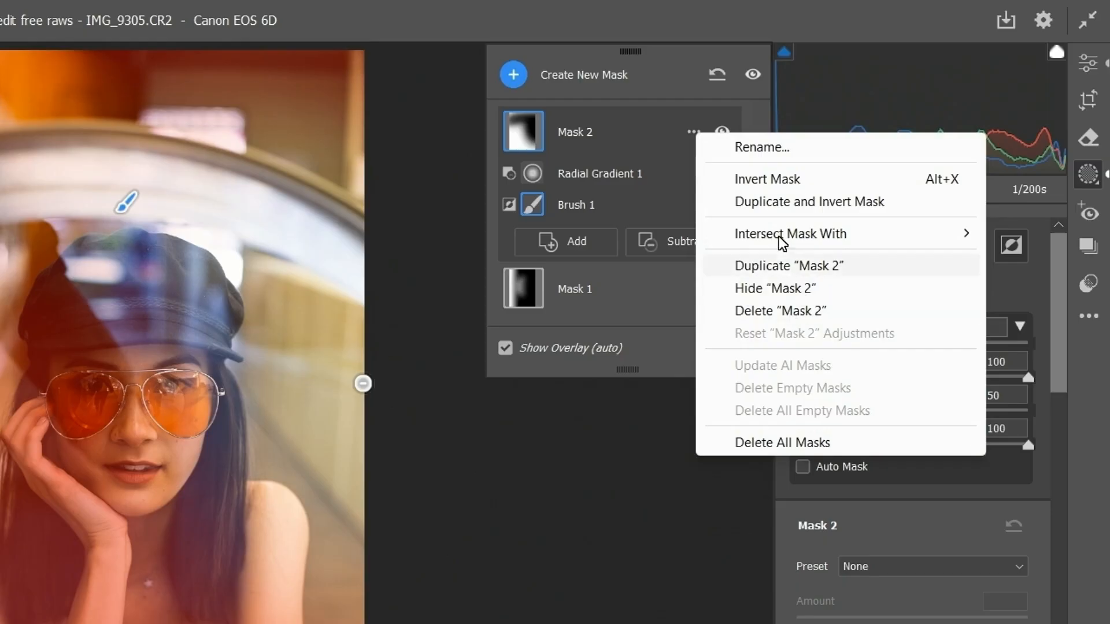
pyautogui.click(757, 149)
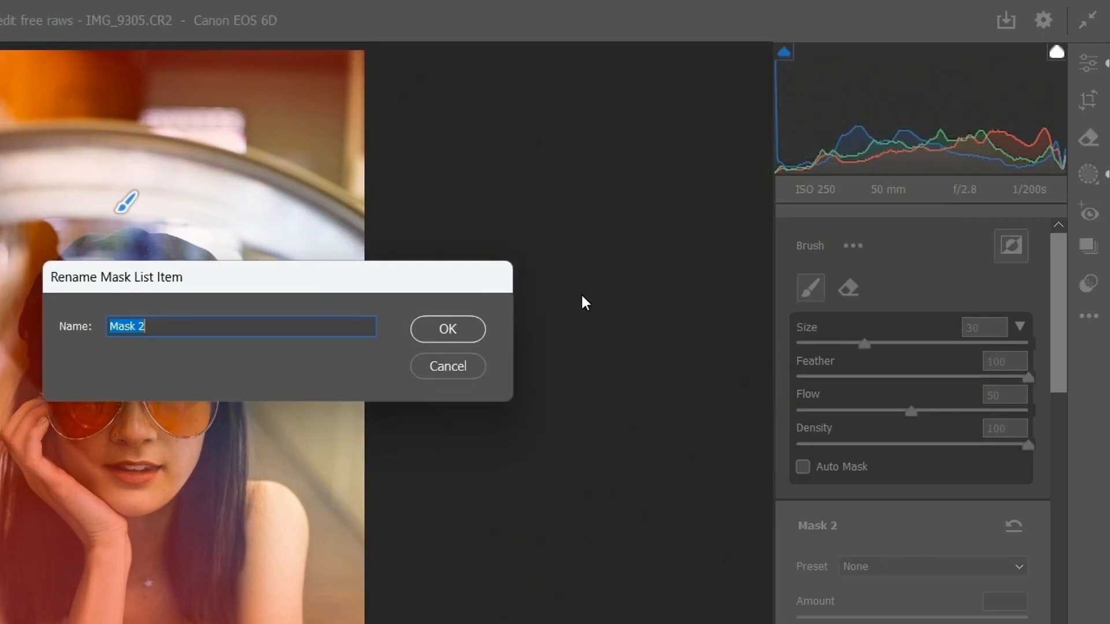
pyautogui.write('0')
pyautogui.click(465, 332)
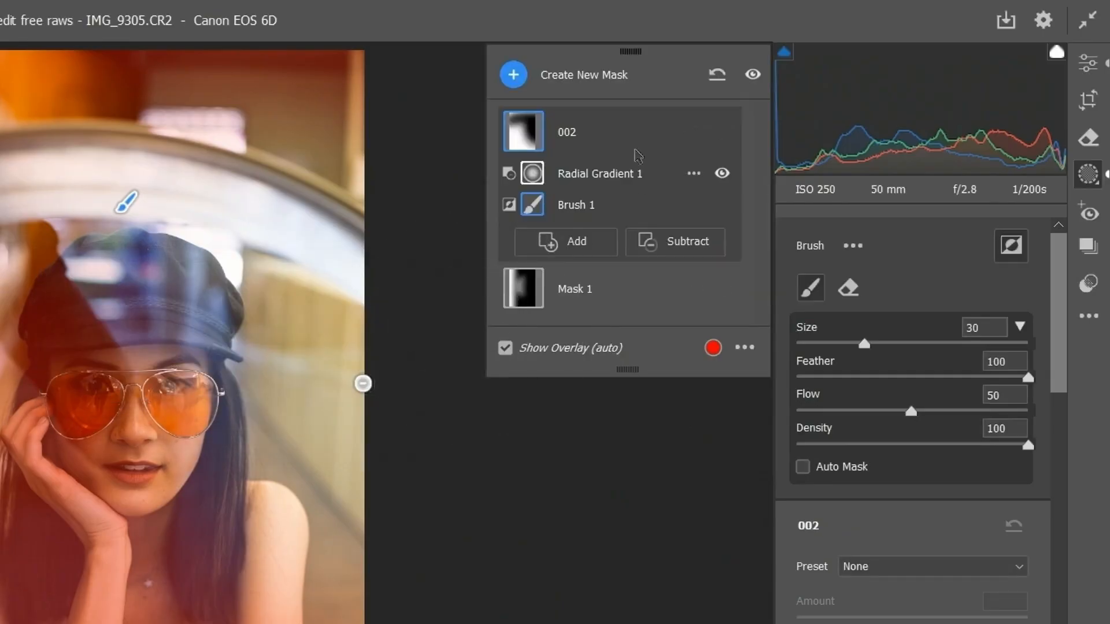
# Rename Mask 1 as 001.
pyautogui.click(574, 295)
pyautogui.click(694, 184)
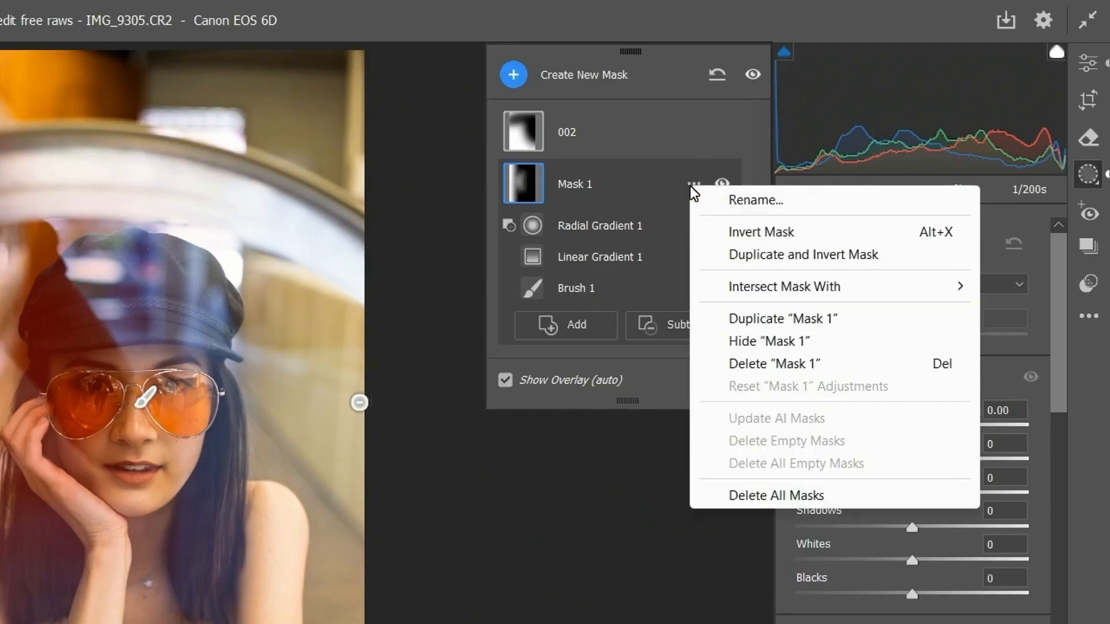
pyautogui.click(754, 200)
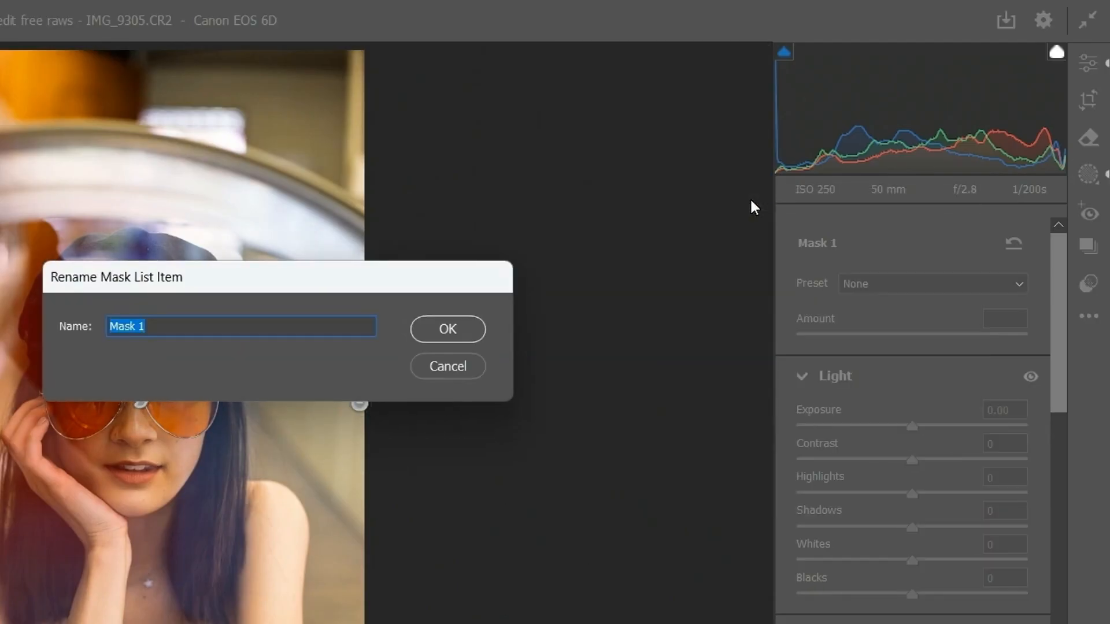
pyautogui.write('001')
pyautogui.press('Return')
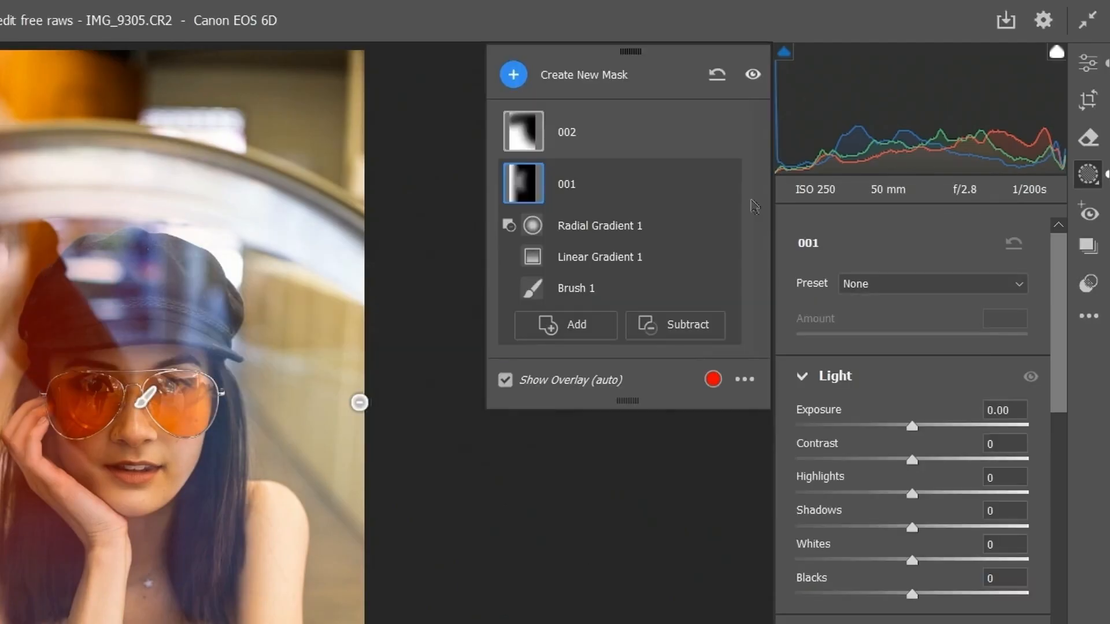
# Create a new Color Range mask by sampling the dark colour of the woman's hat.
pyautogui.click(558, 132)
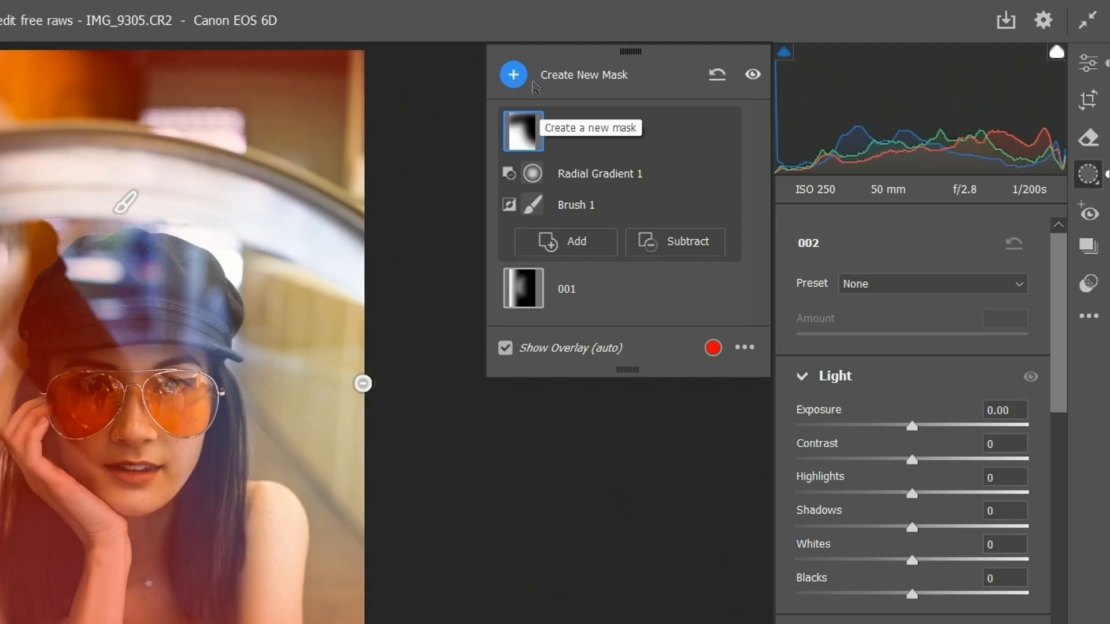
pyautogui.click(513, 81)
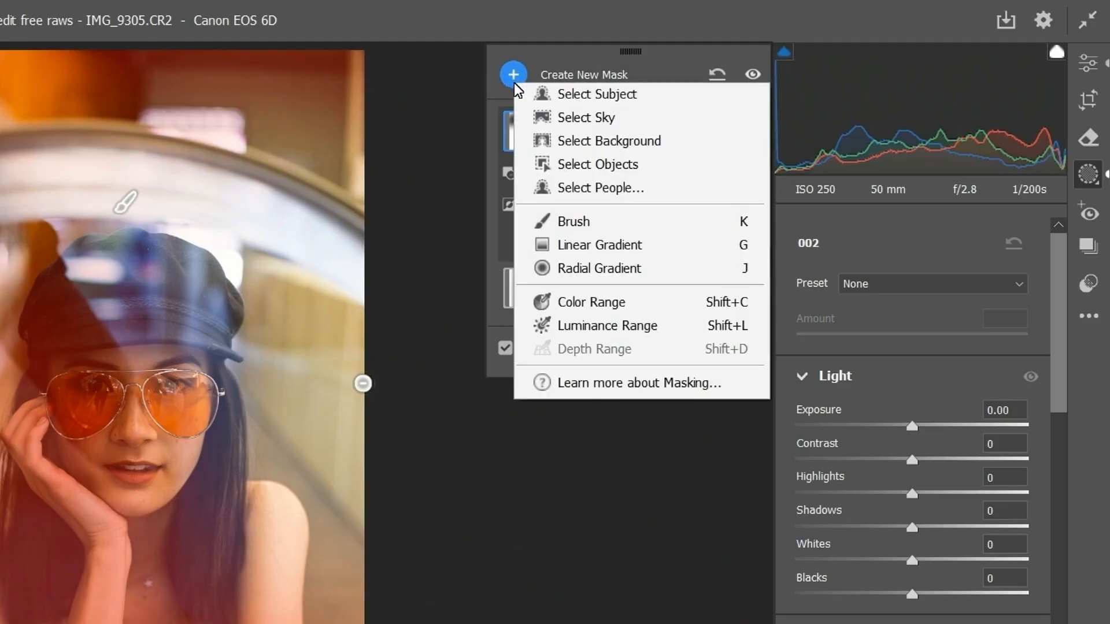
pyautogui.click(595, 303)
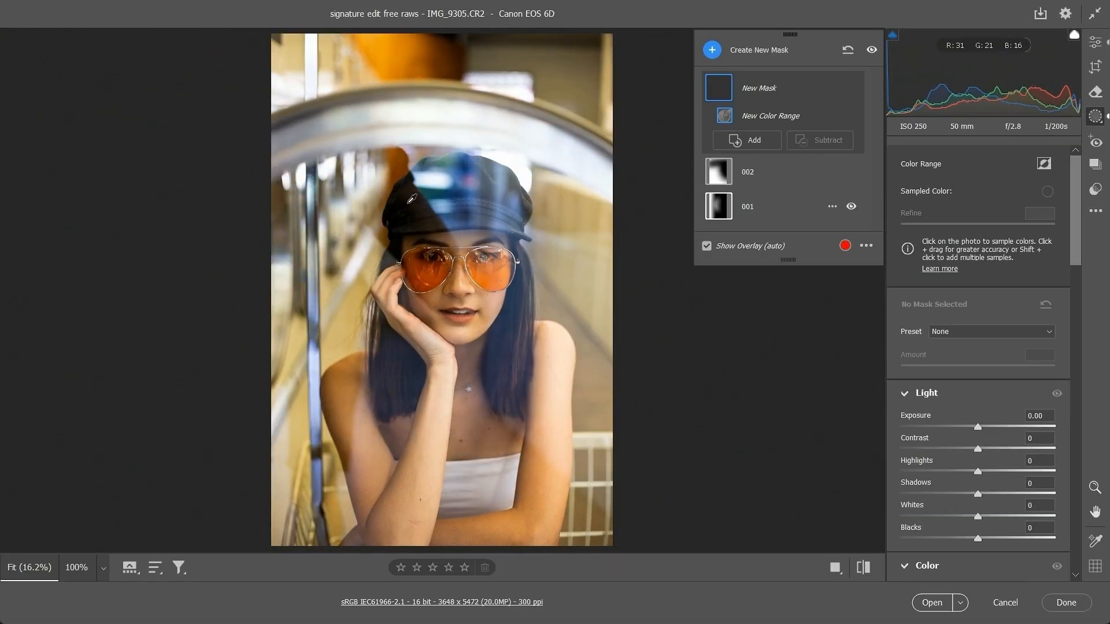
pyautogui.click(408, 195)
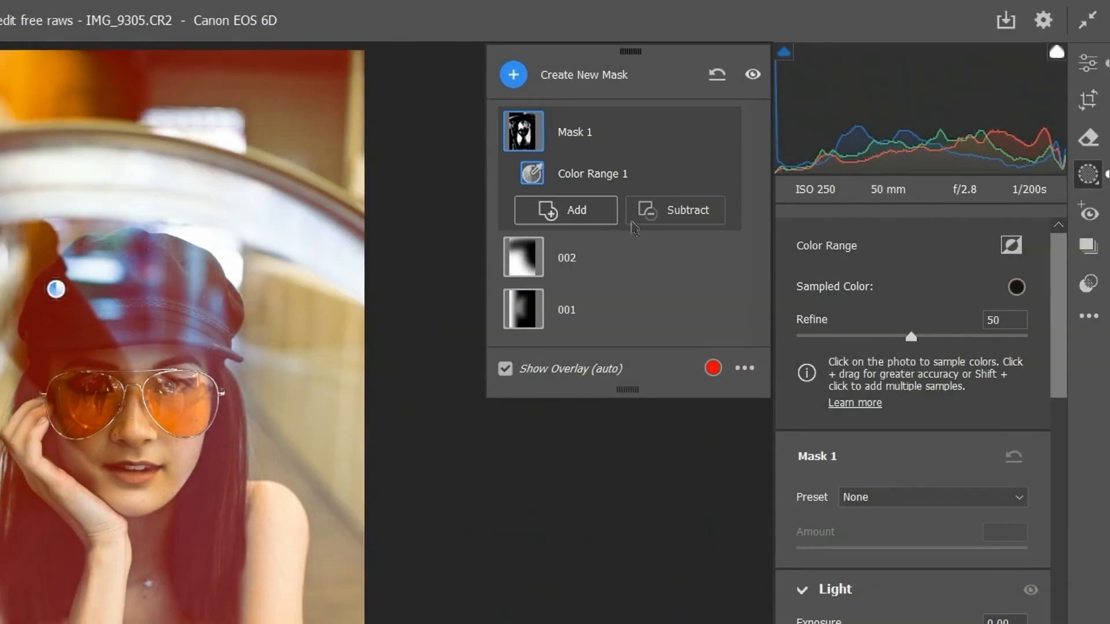
# Rename the color range mask, Mask 1, as 003.
pyautogui.click(694, 132)
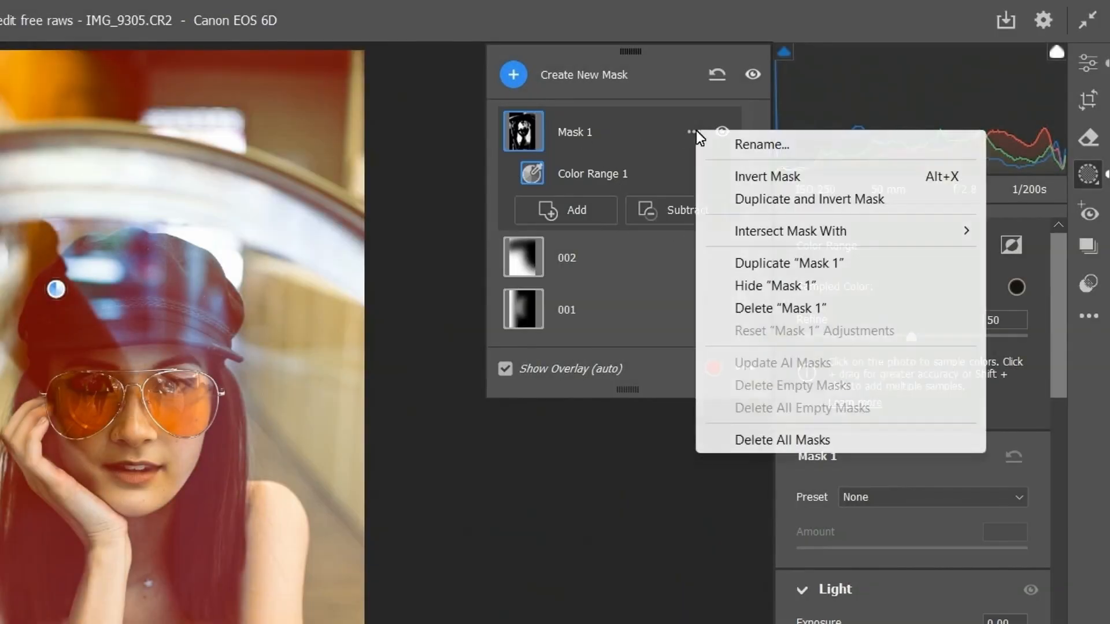
pyautogui.click(791, 147)
pyautogui.write('003')
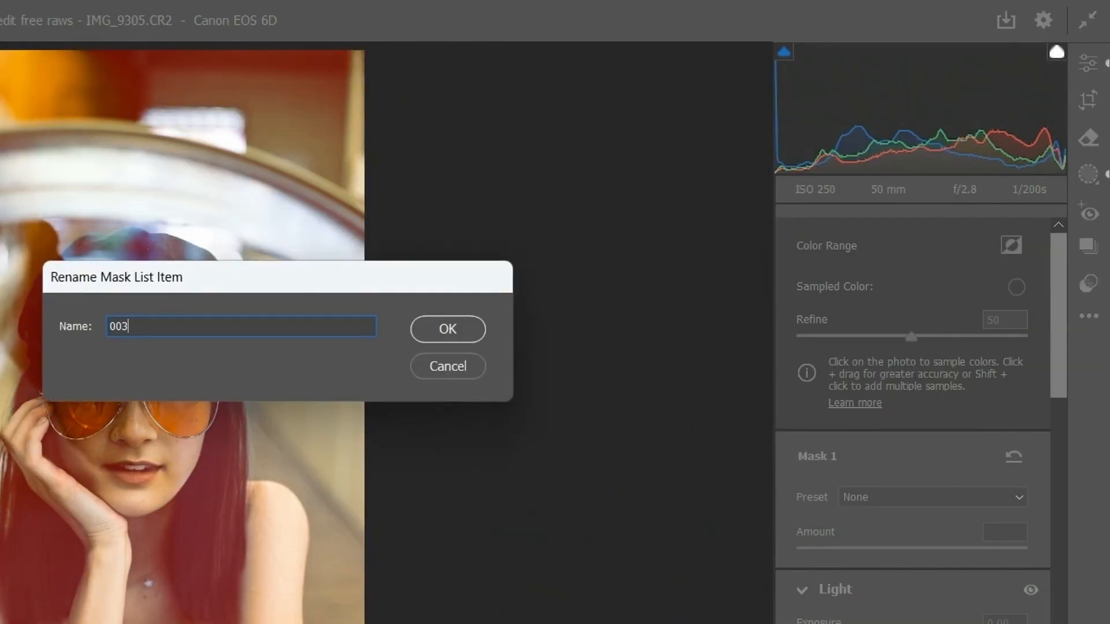
pyautogui.press('Return')
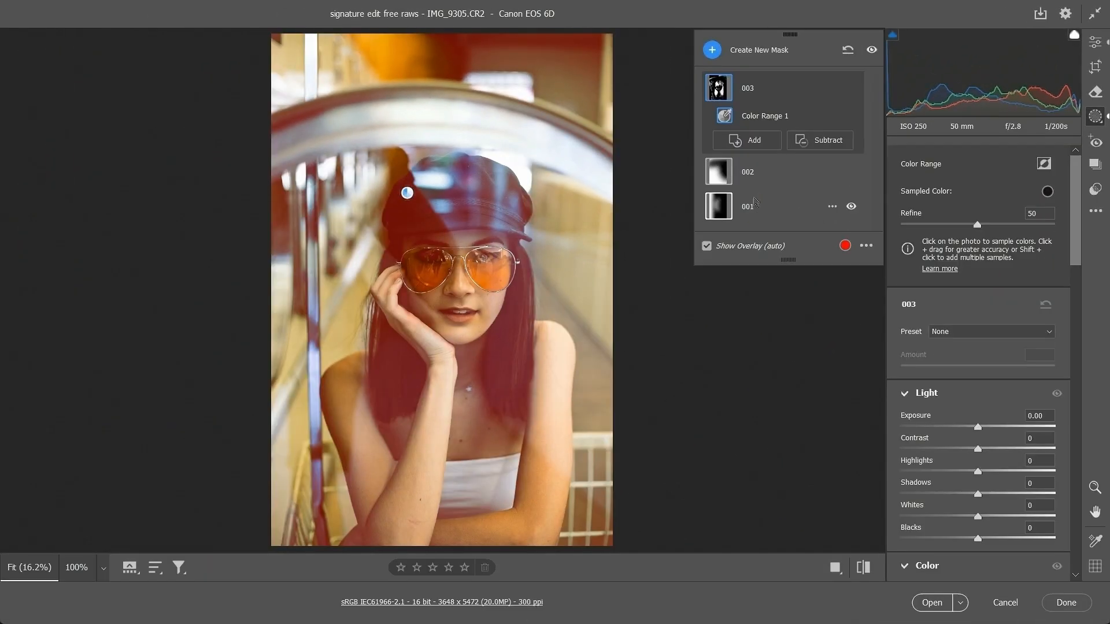
# Compare the overlays of masks 001, 002 and 003 on the portrait.
pyautogui.click(754, 201)
pyautogui.click(751, 122)
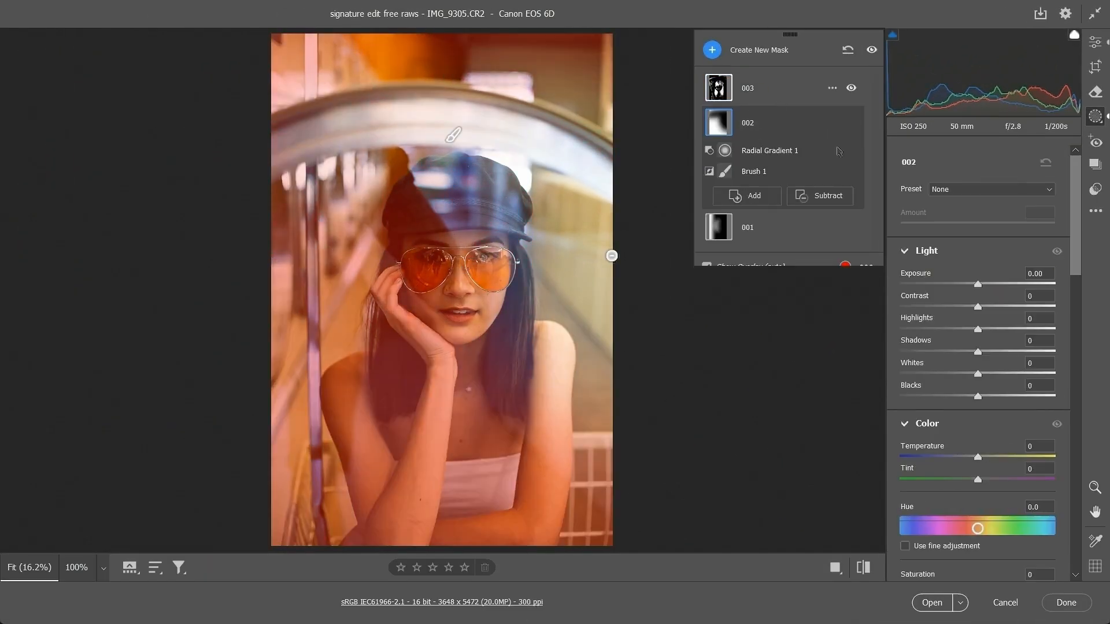
pyautogui.click(797, 88)
# Examine the Select People mask options for Person 1 and cancel without creating a mask.
pyautogui.click(716, 51)
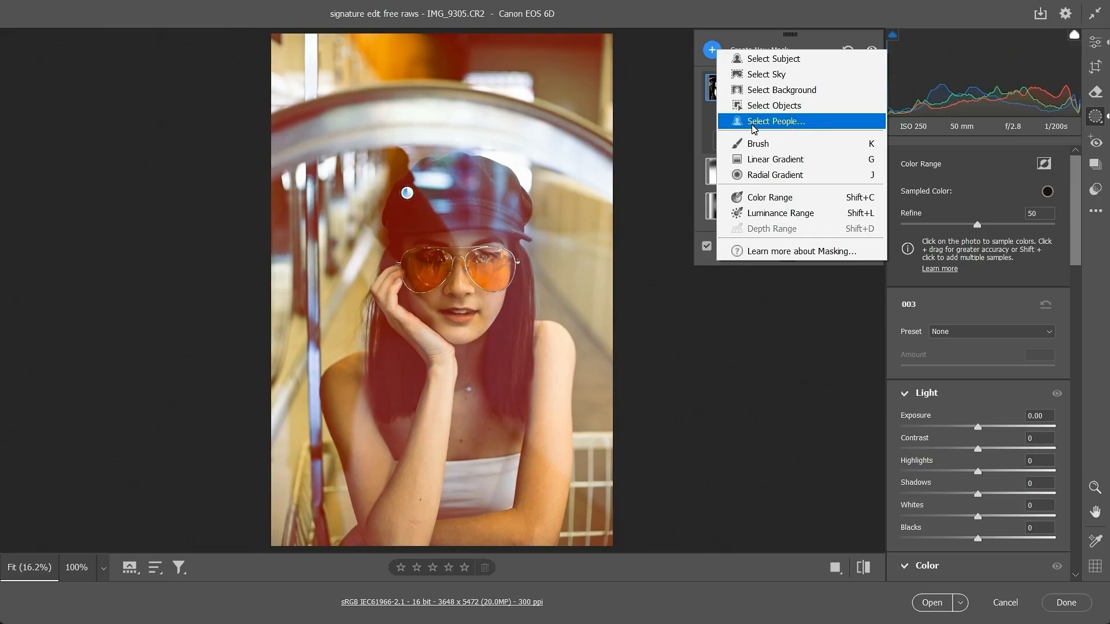
pyautogui.click(775, 122)
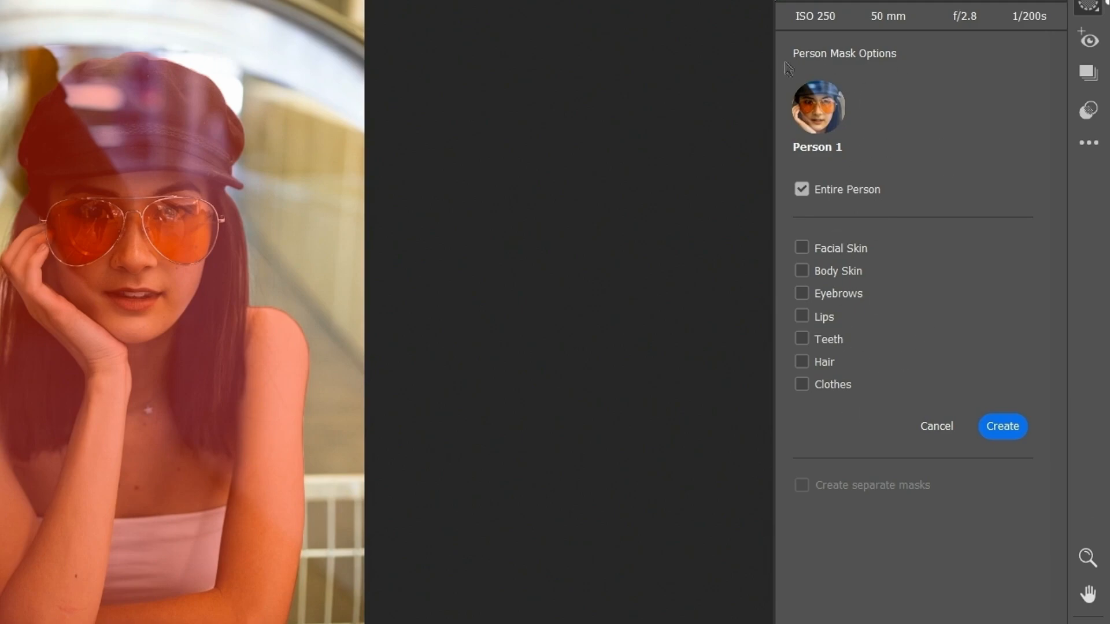
pyautogui.click(948, 428)
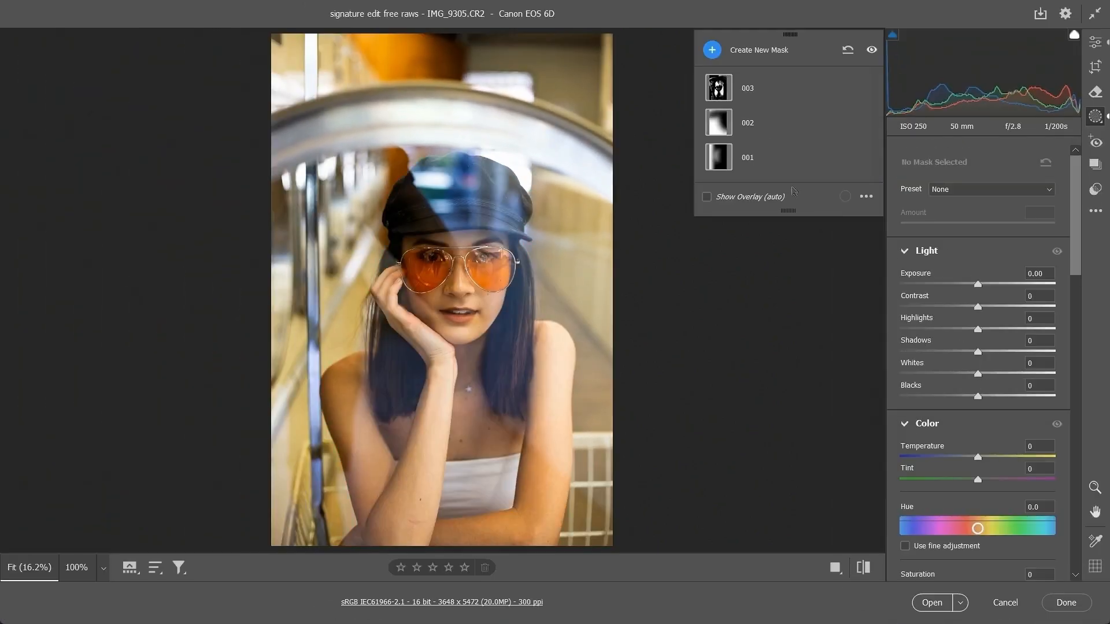
# Create a new mask with Select Background and rename it as 004.
pyautogui.click(713, 51)
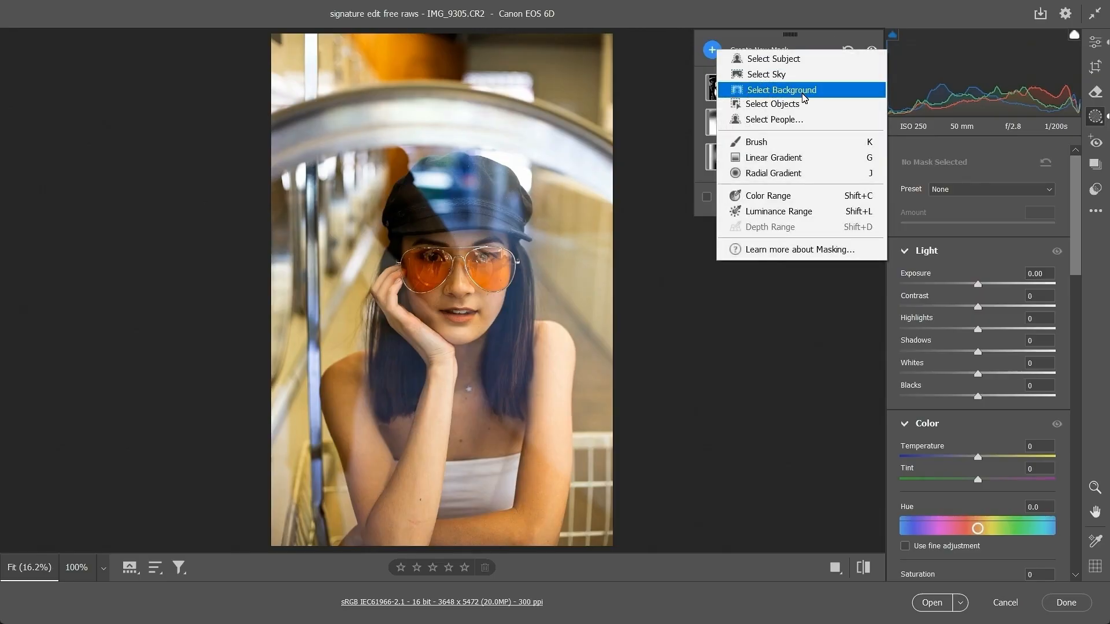
pyautogui.click(804, 92)
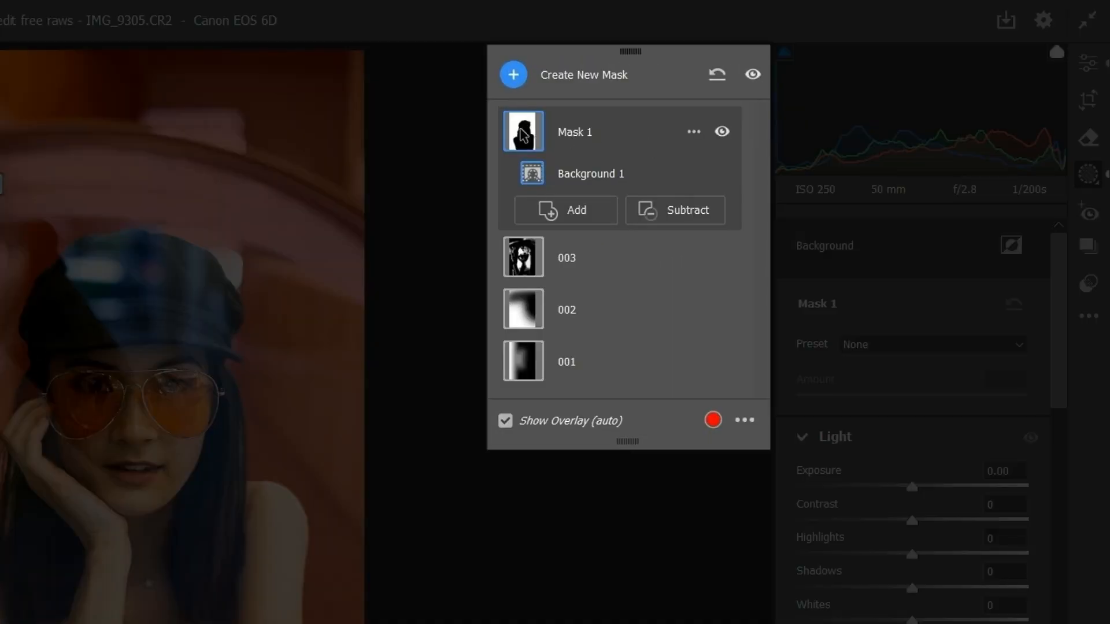
pyautogui.doubleClick(574, 143)
pyautogui.write('004')
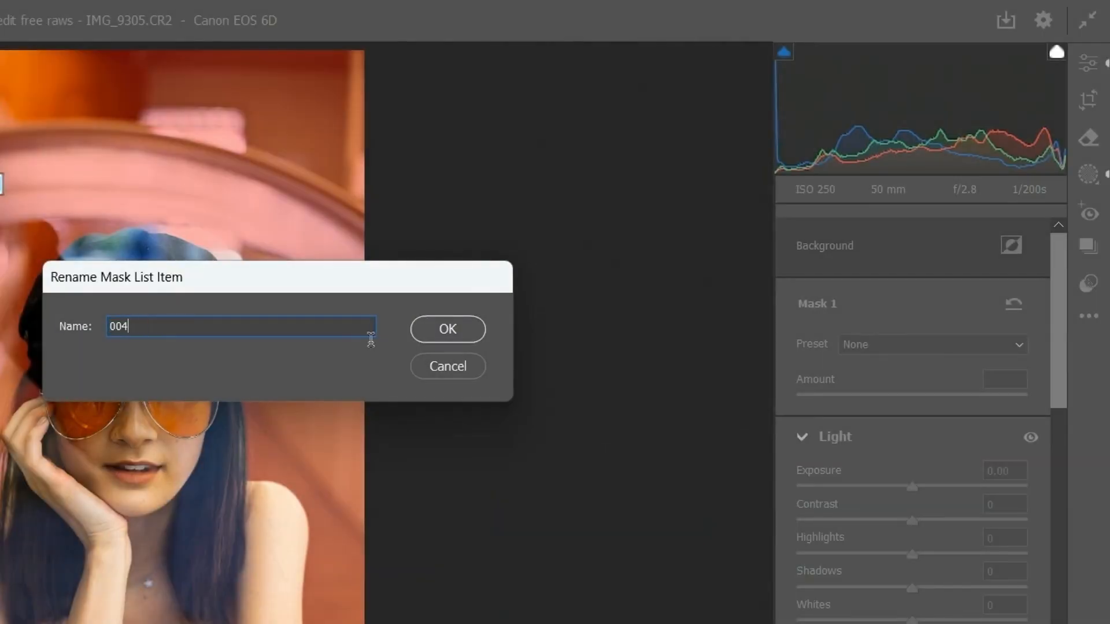
pyautogui.press('Return')
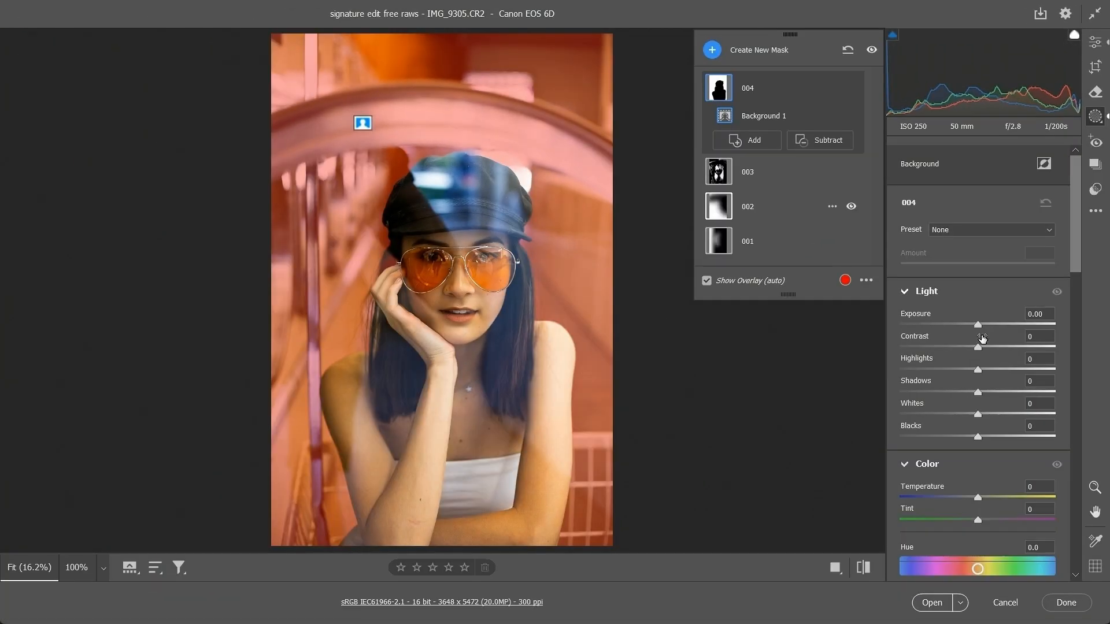
# Look through the adjustment sections available for mask 004 and expand the Detail settings.
pyautogui.moveTo(977, 328)
pyautogui.mouseDown()
pyautogui.moveTo(953, 327)
pyautogui.moveTo(991, 332)
pyautogui.mouseUp()
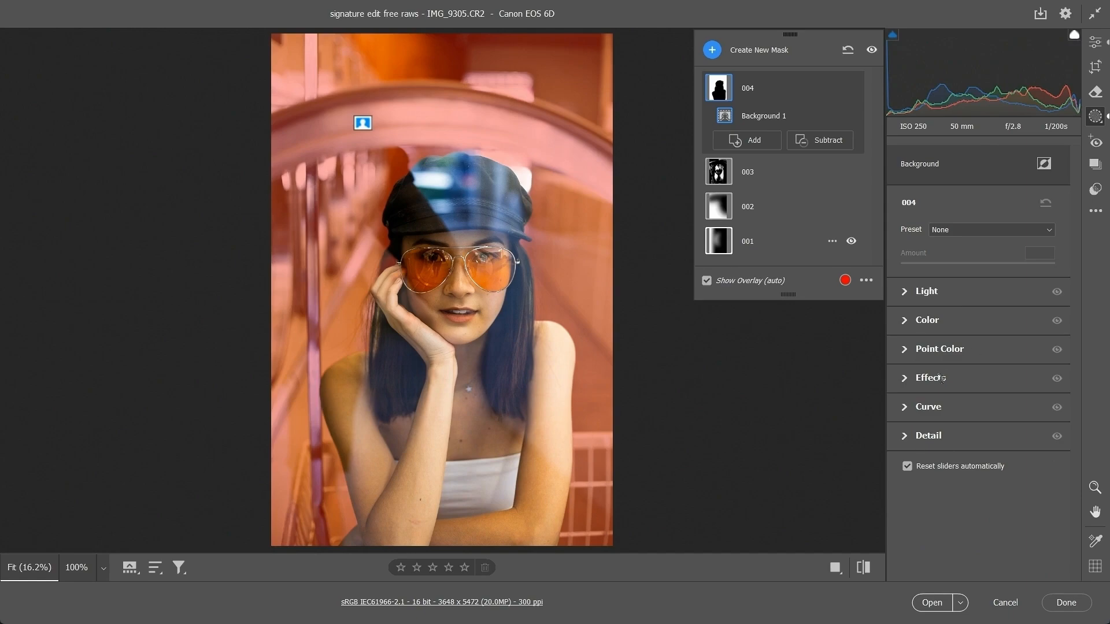
pyautogui.click(910, 438)
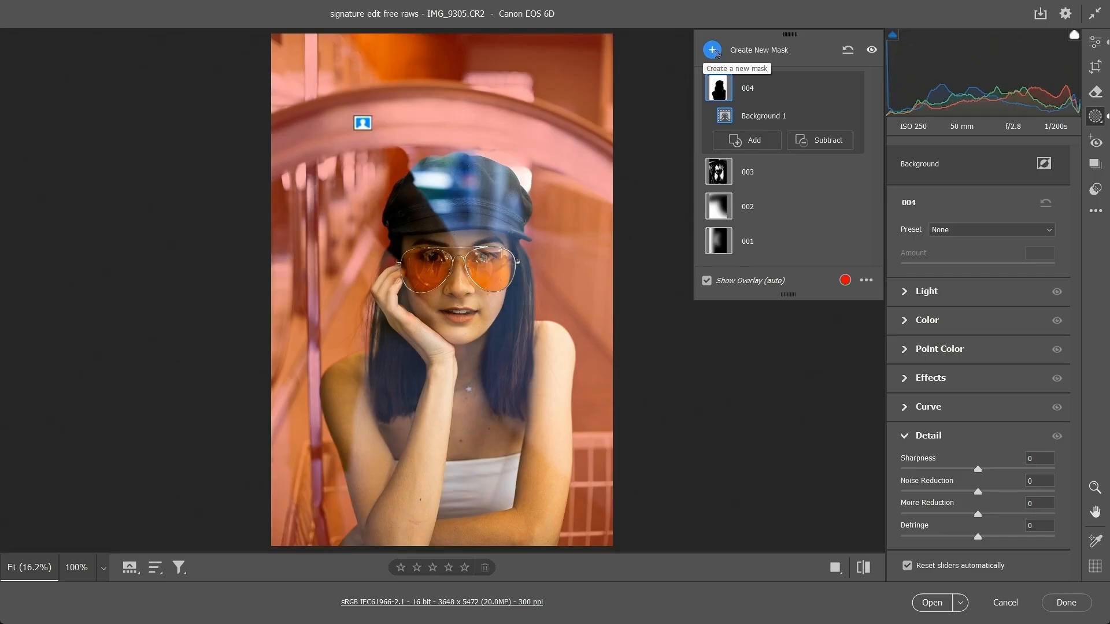
# Try a new Linear Gradient mask starting at the photo's left edge and undo it.
pyautogui.click(715, 51)
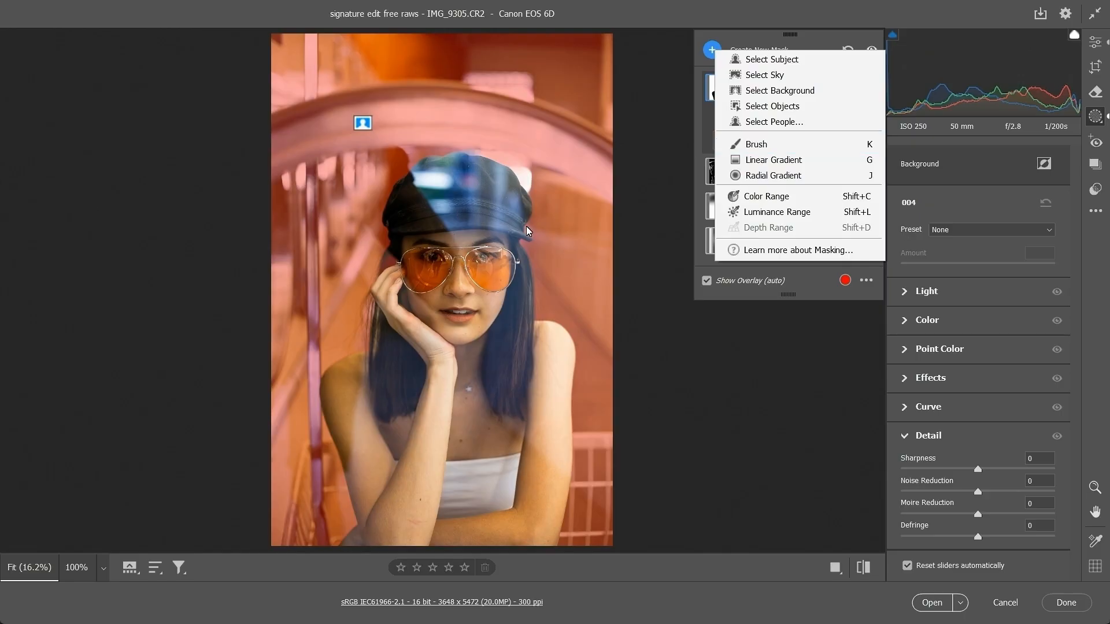
pyautogui.click(774, 165)
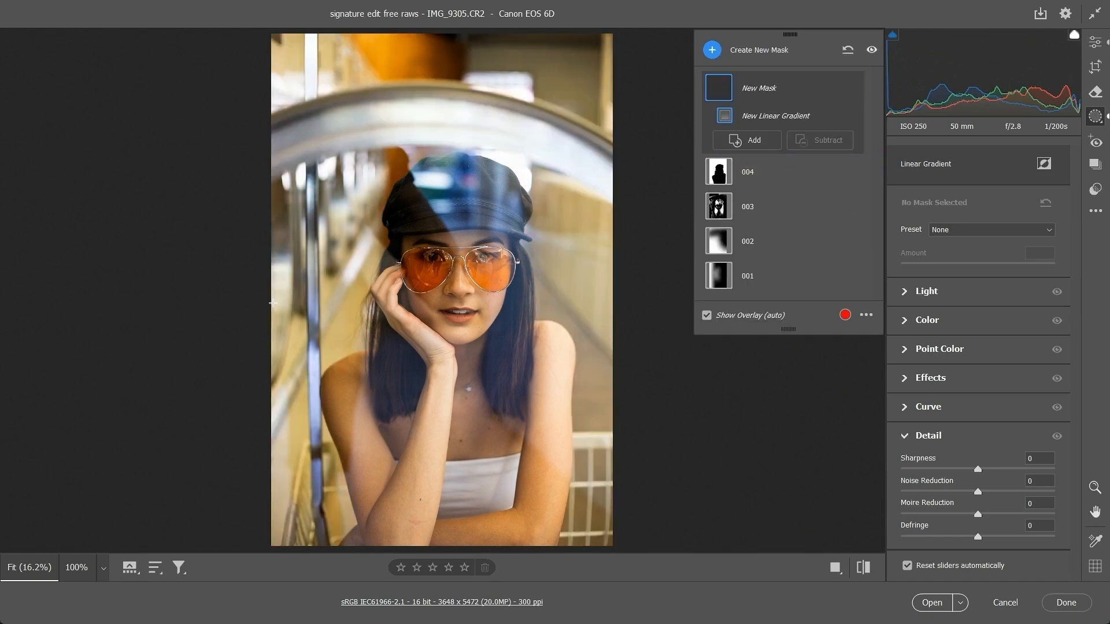
pyautogui.moveTo(273, 302); pyautogui.dragTo(234, 294)
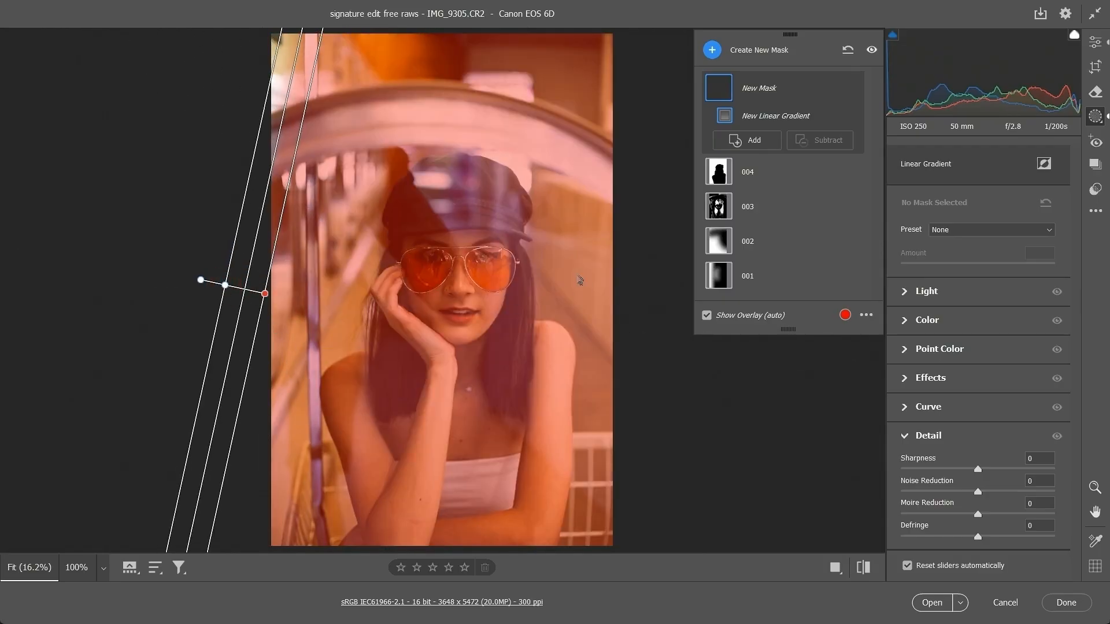
pyautogui.hotkey('ctrl', 'z')
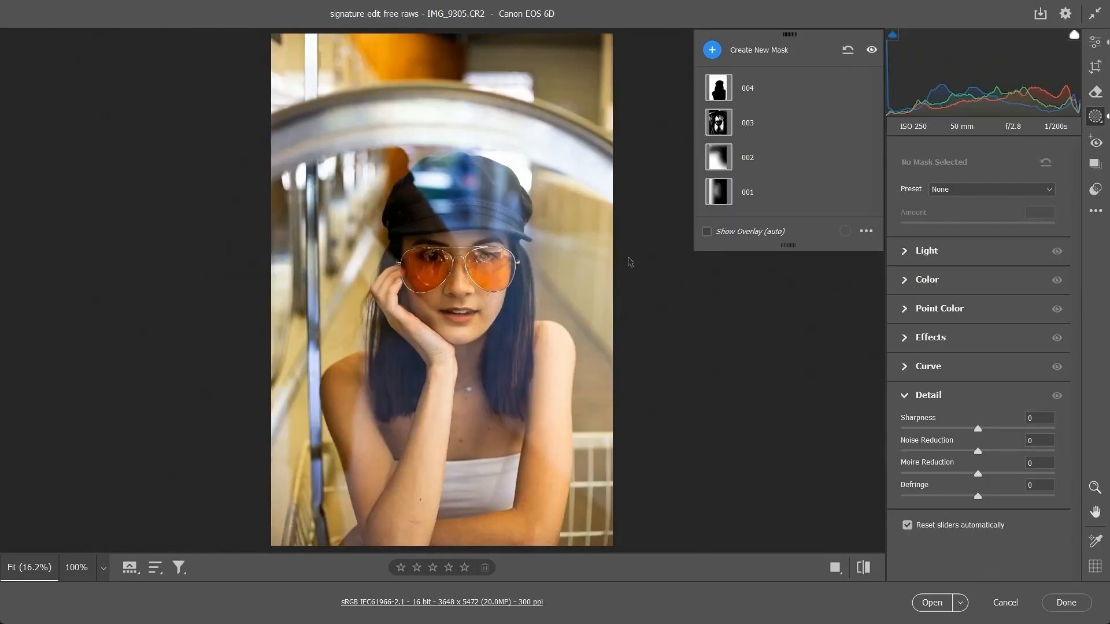
# Create a Linear Gradient mask running from the photo's right edge inward past the face, and delete that gradient component.
pyautogui.click(712, 50)
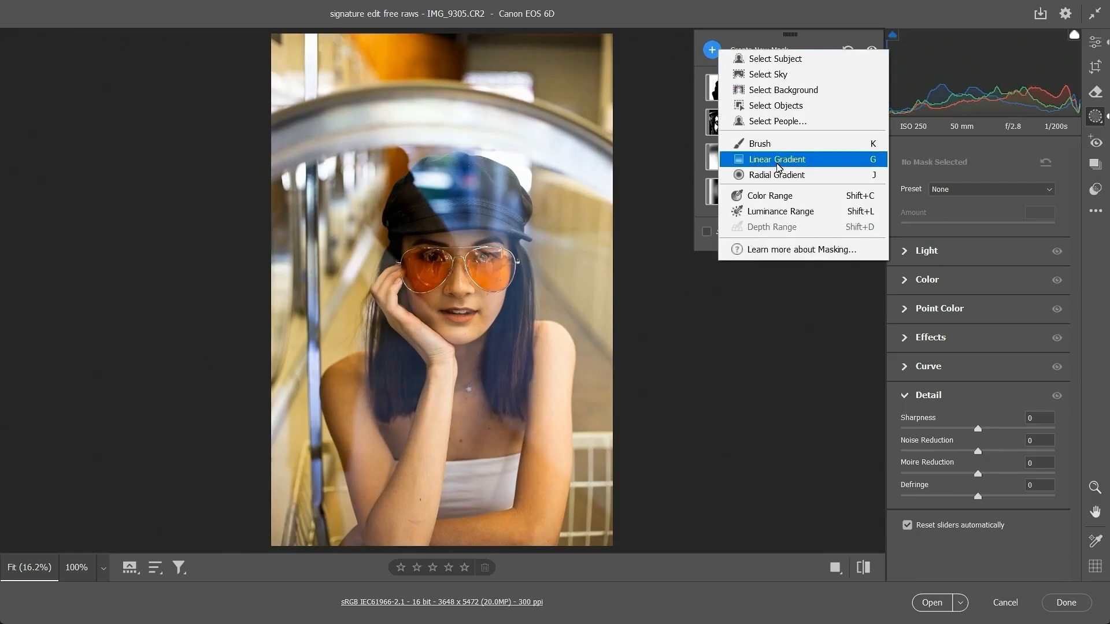
pyautogui.click(778, 160)
pyautogui.moveTo(619, 268); pyautogui.dragTo(397, 273)
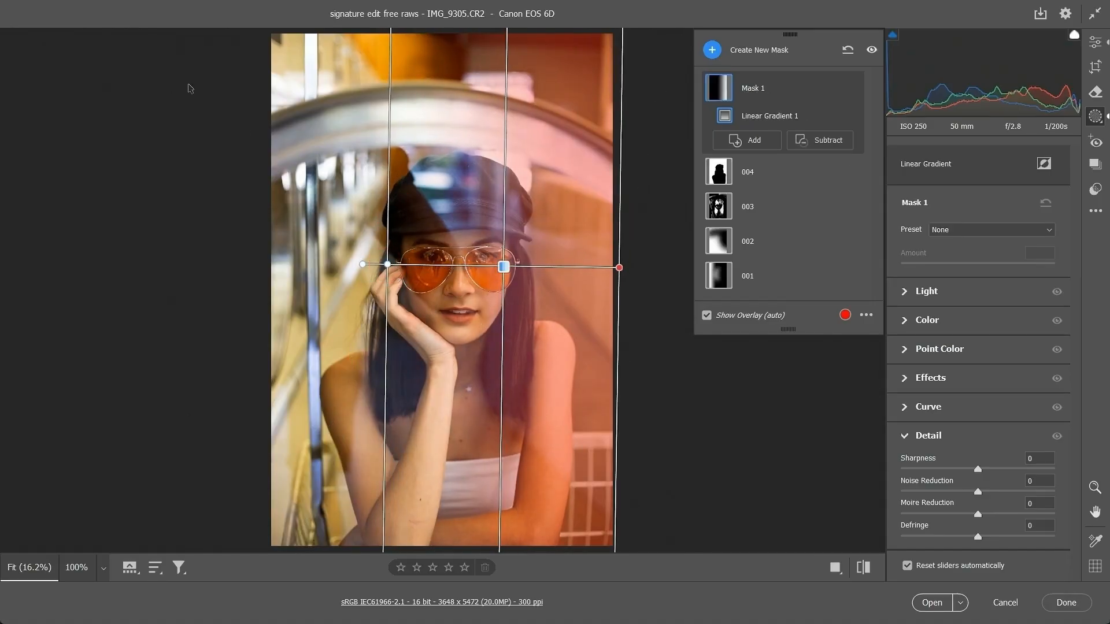
pyautogui.click(832, 116)
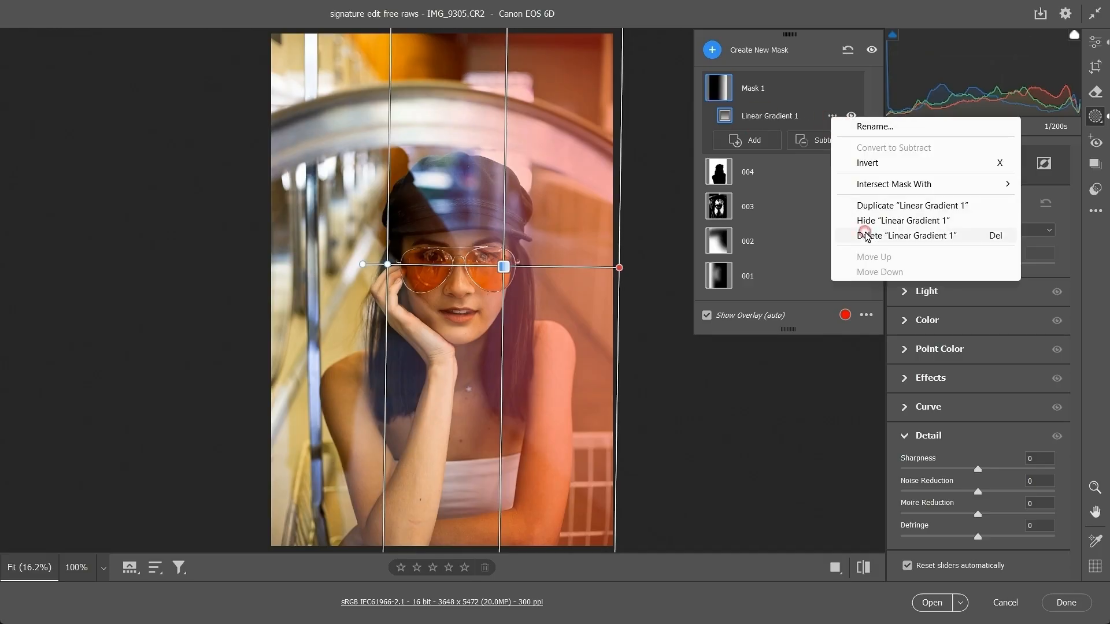
pyautogui.click(866, 236)
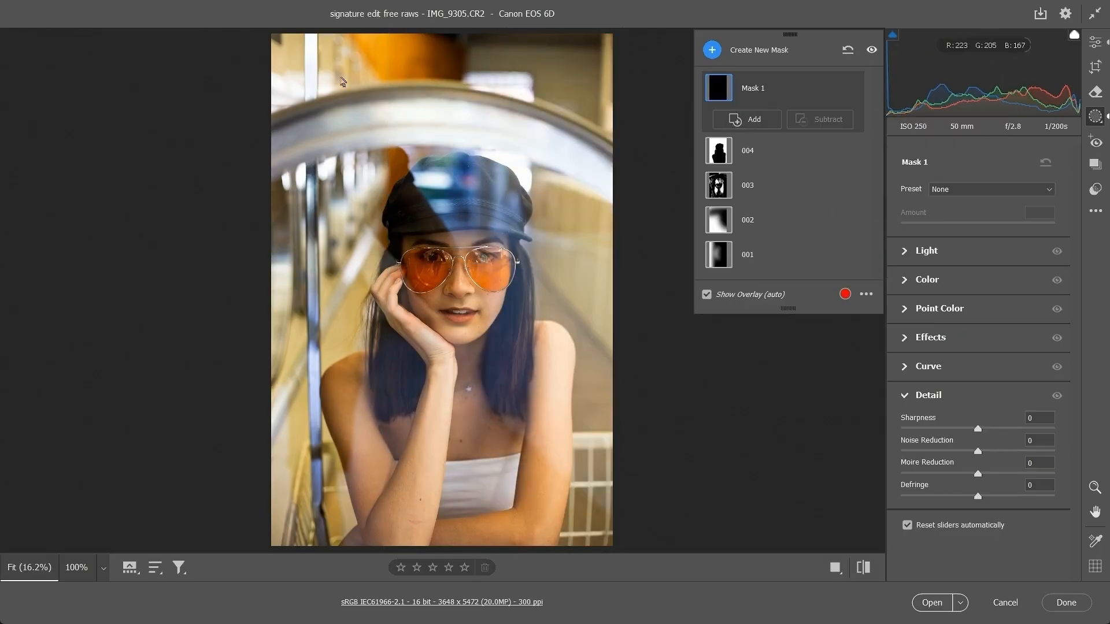
# Add a diagonal Linear Gradient to Mask 1 from the photo's upper-left corner towards the woman's shoulder, and delete that component.
pyautogui.click(747, 119)
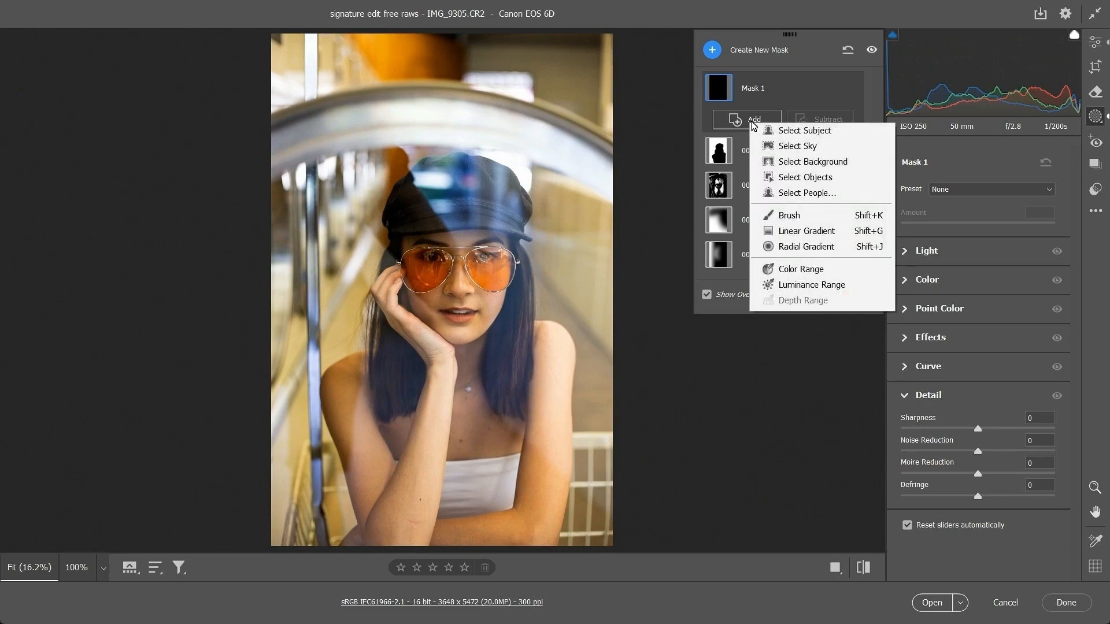
pyautogui.click(812, 233)
pyautogui.moveTo(268, 33); pyautogui.dragTo(521, 390)
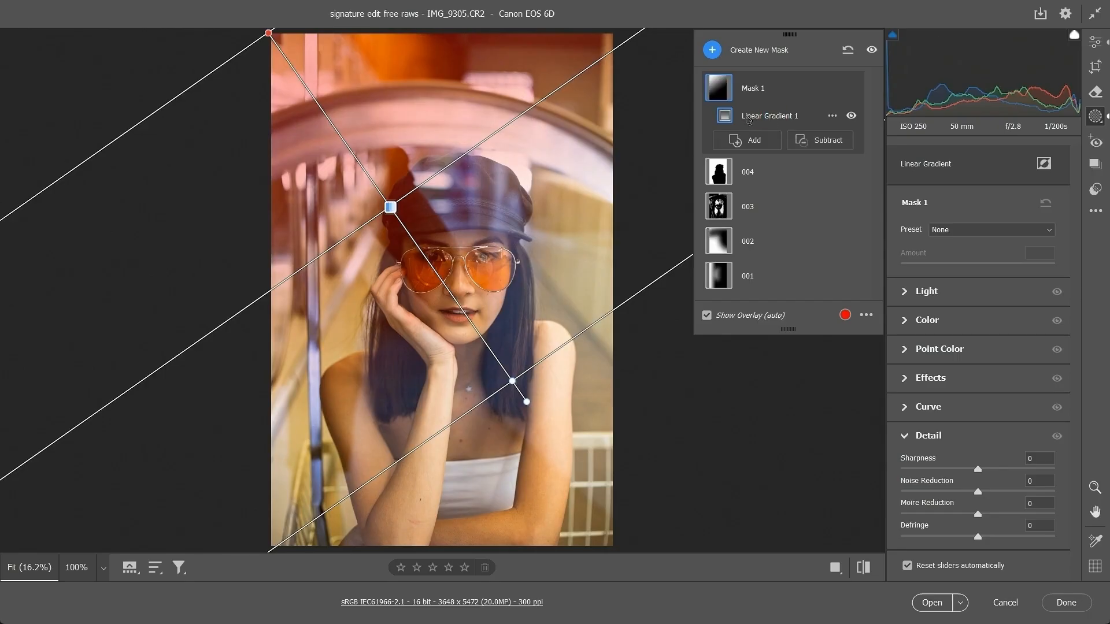
pyautogui.click(833, 116)
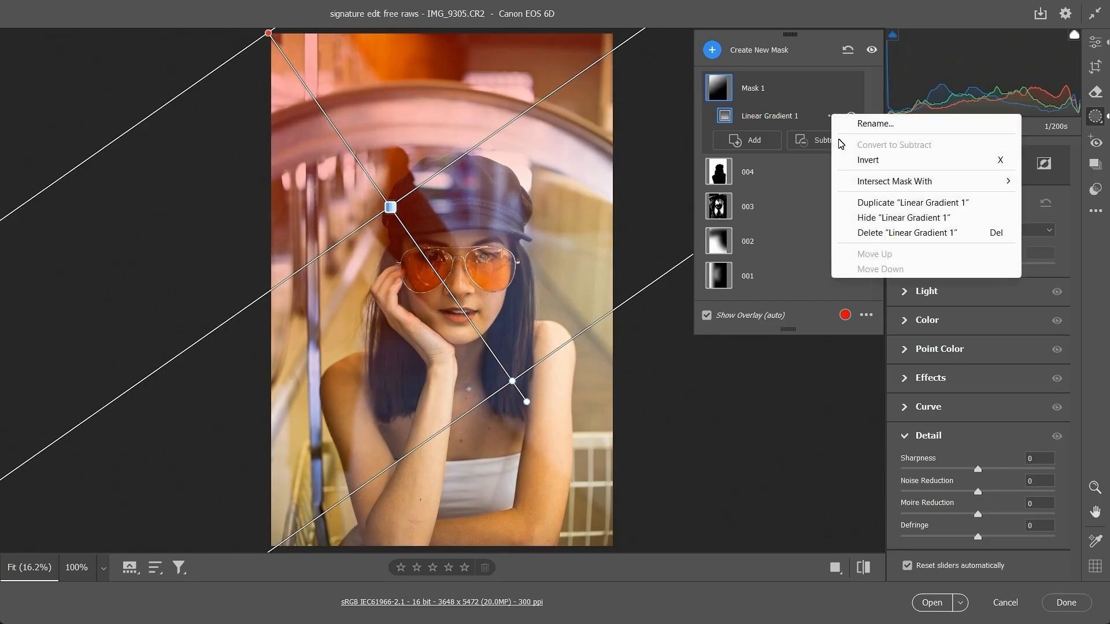
pyautogui.click(869, 233)
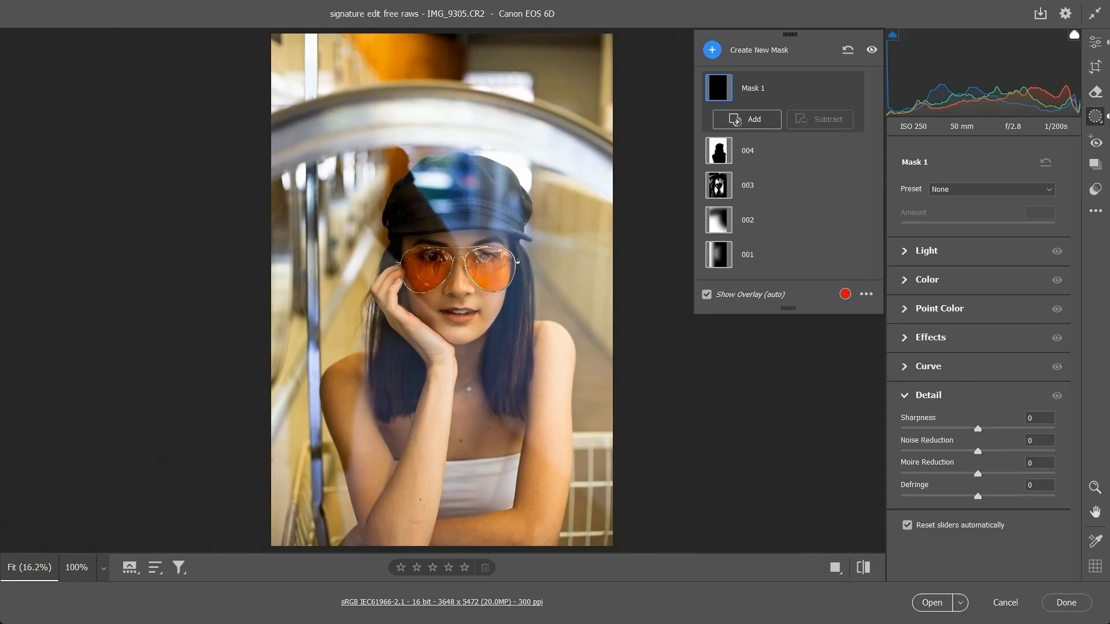
# Add a large Radial Gradient to Mask 1 and place it around the woman's hat, face and raised hand.
pyautogui.click(752, 126)
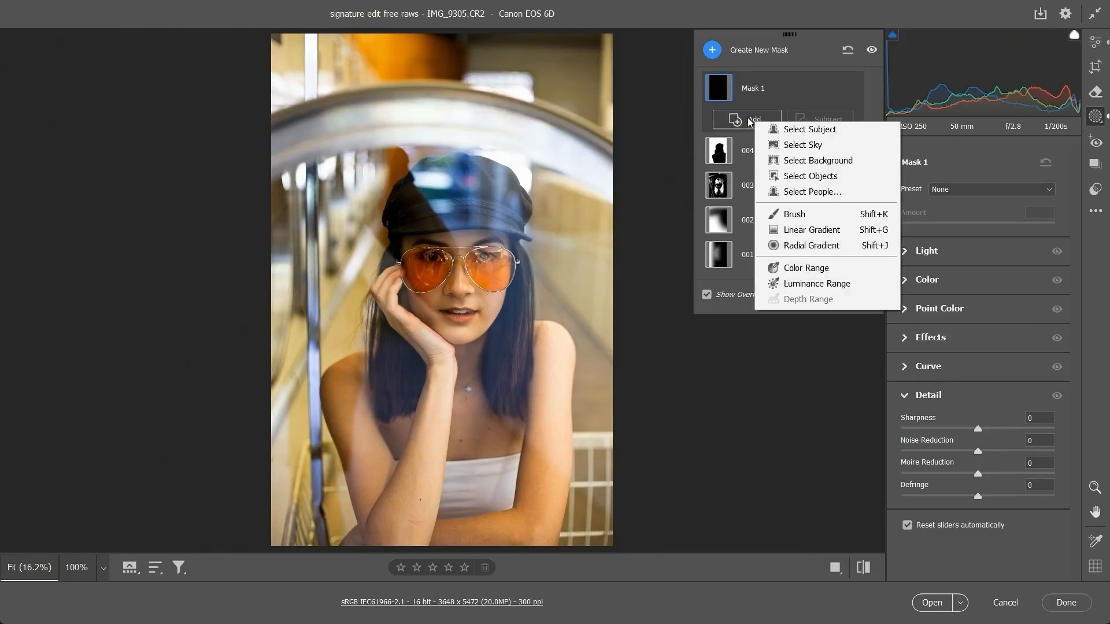
pyautogui.click(809, 249)
pyautogui.moveTo(355, 203); pyautogui.dragTo(464, 349)
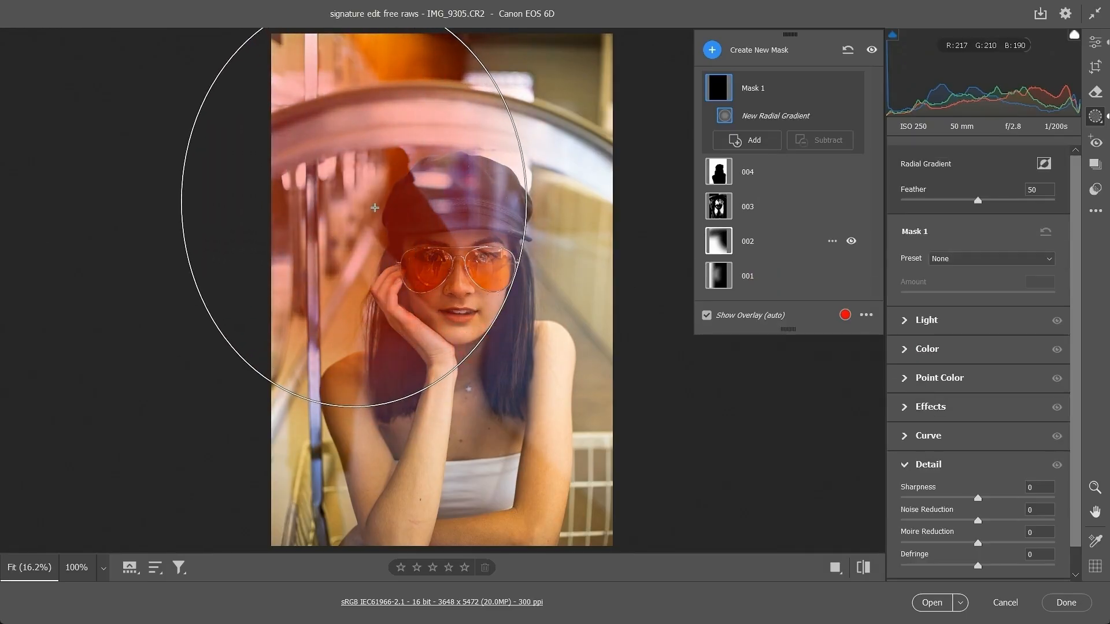
pyautogui.moveTo(370, 203); pyautogui.dragTo(449, 275)
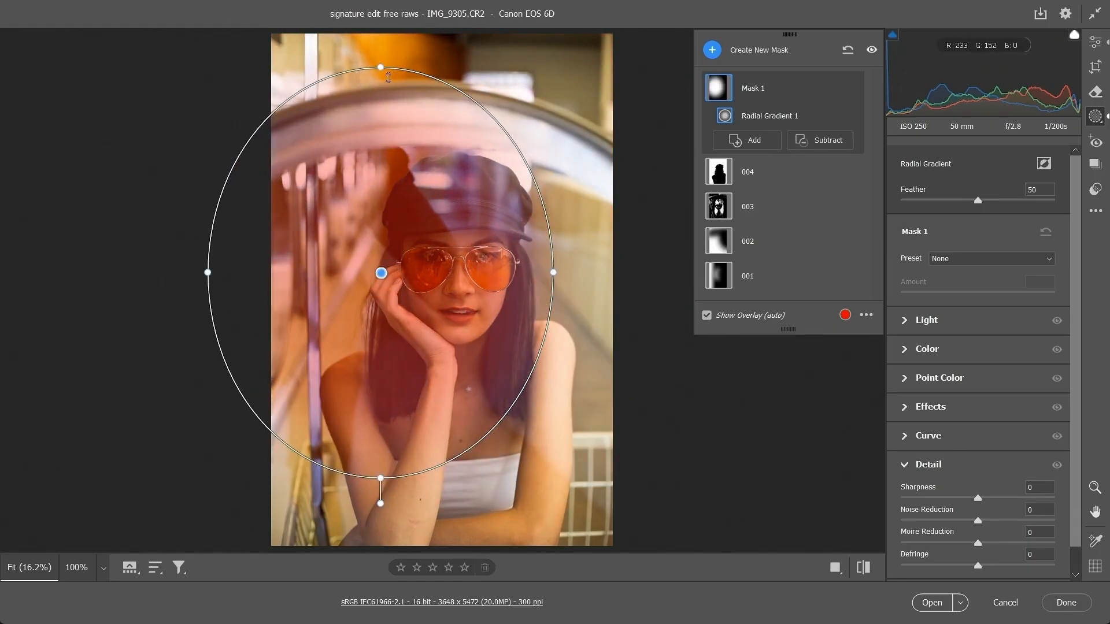
# Reshape the radial gradient into a flatter, diagonally tilted ellipse centred on the woman's hat.
pyautogui.moveTo(386, 74); pyautogui.dragTo(386, 195)
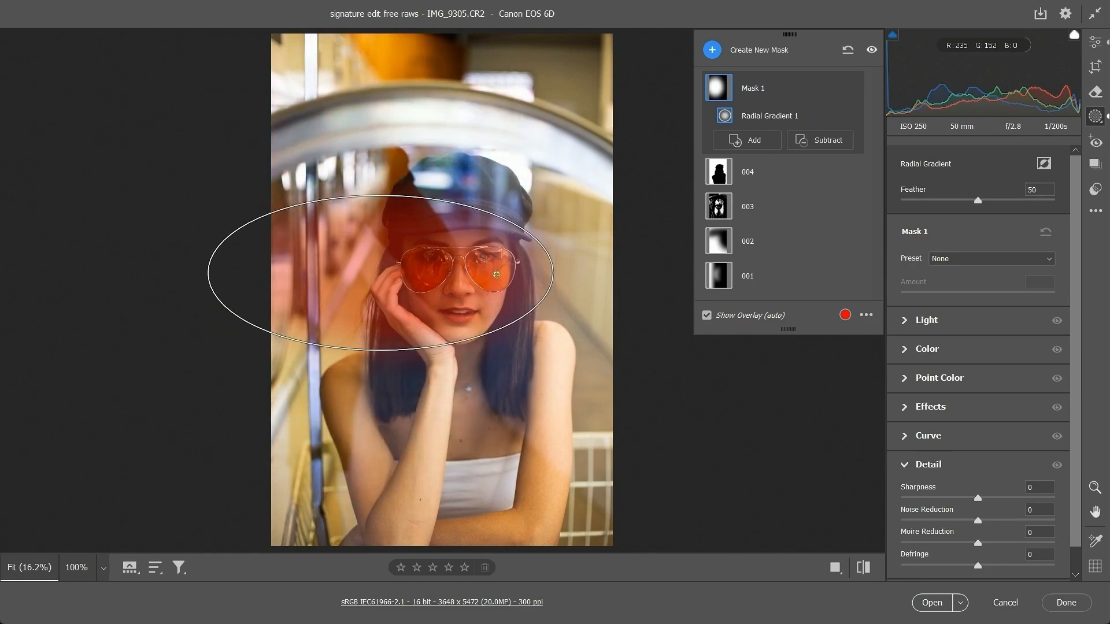
pyautogui.moveTo(381, 272); pyautogui.dragTo(463, 227)
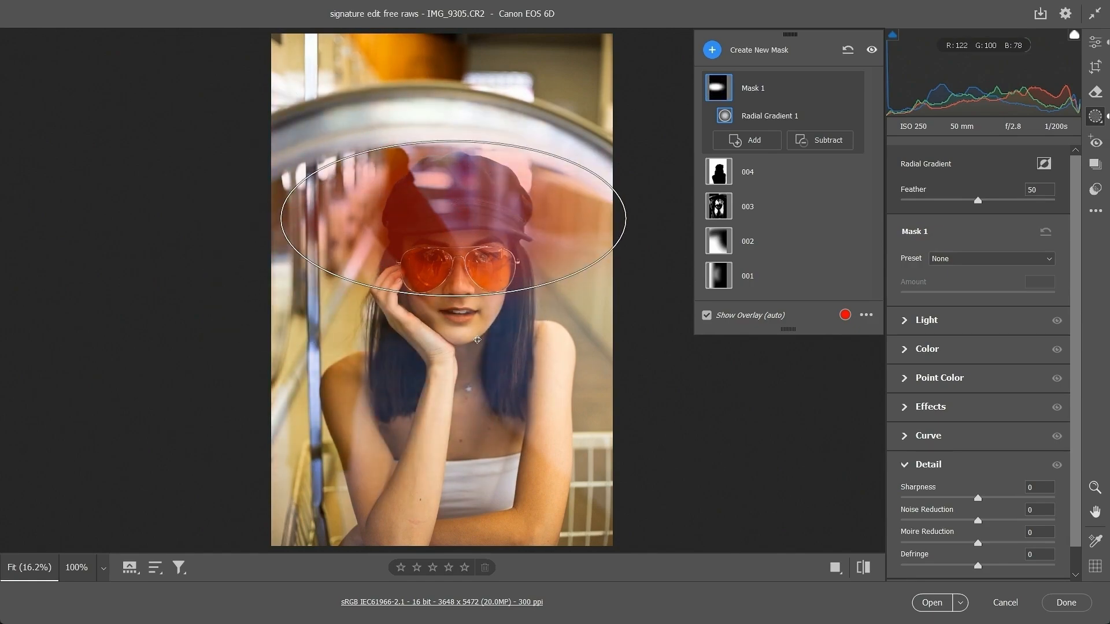
pyautogui.moveTo(459, 332); pyautogui.dragTo(396, 142)
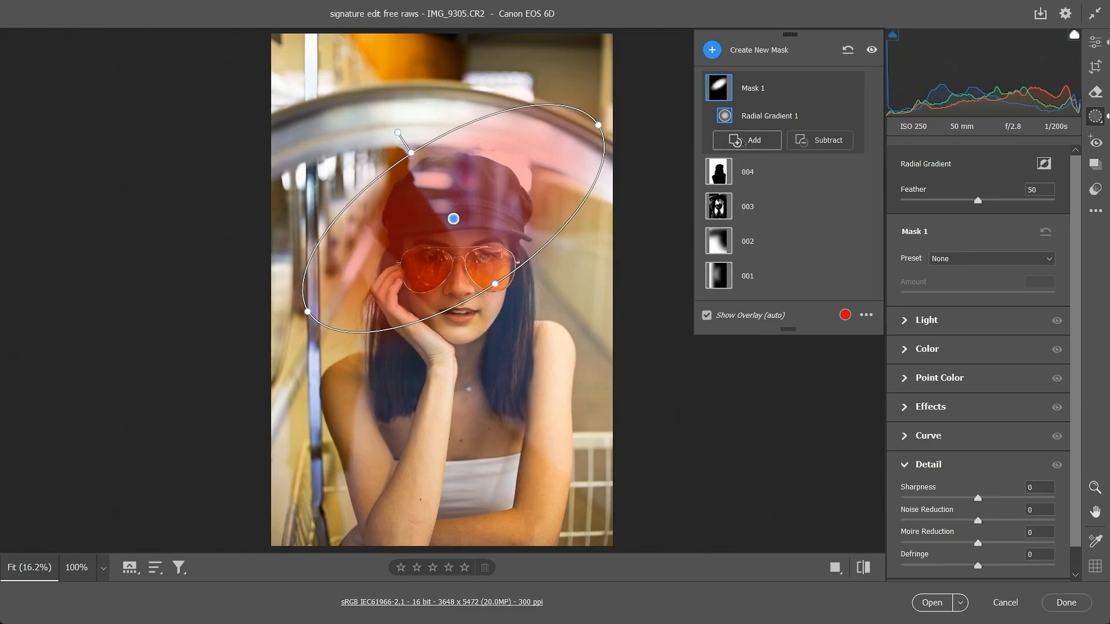
# Add a Color Range to Mask 1 by sampling the orange area near the top of the photo.
pyautogui.click(746, 141)
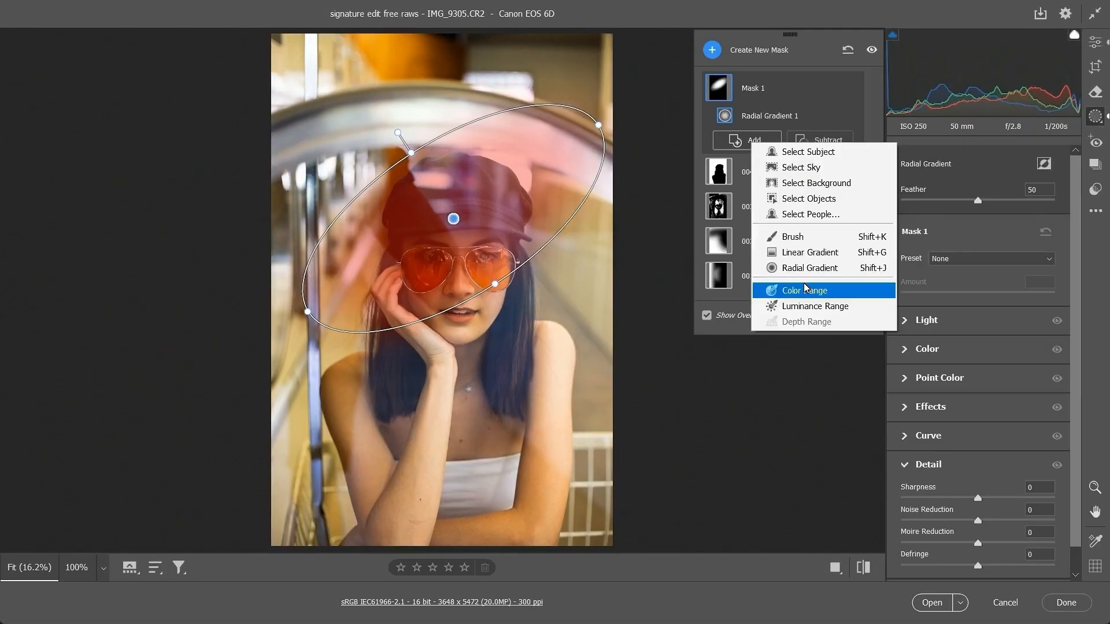
pyautogui.click(651, 436)
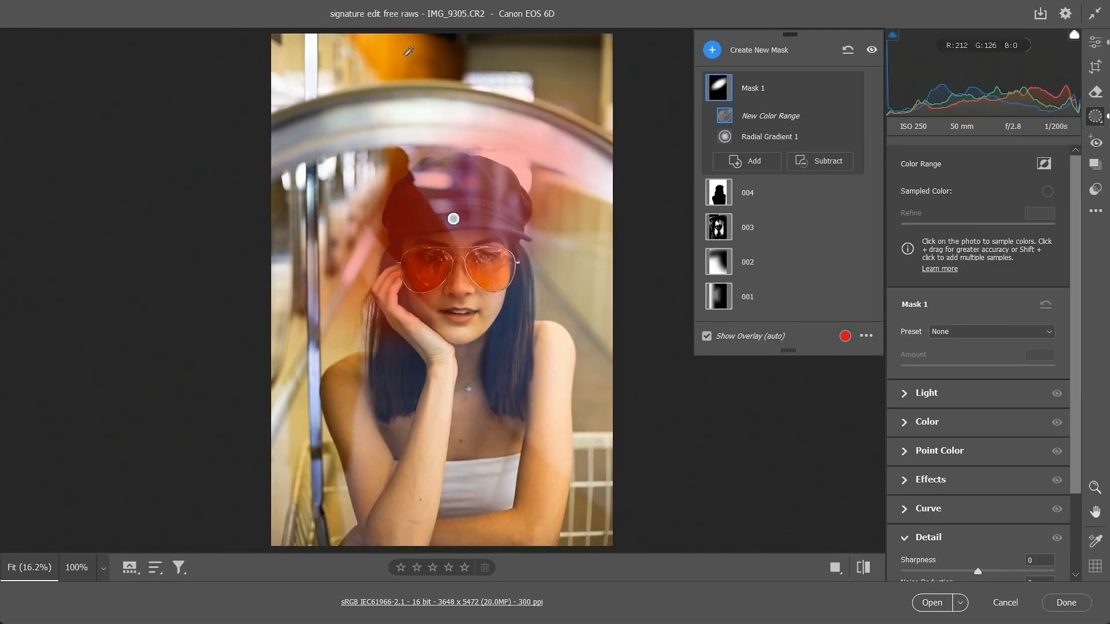
pyautogui.click(387, 53)
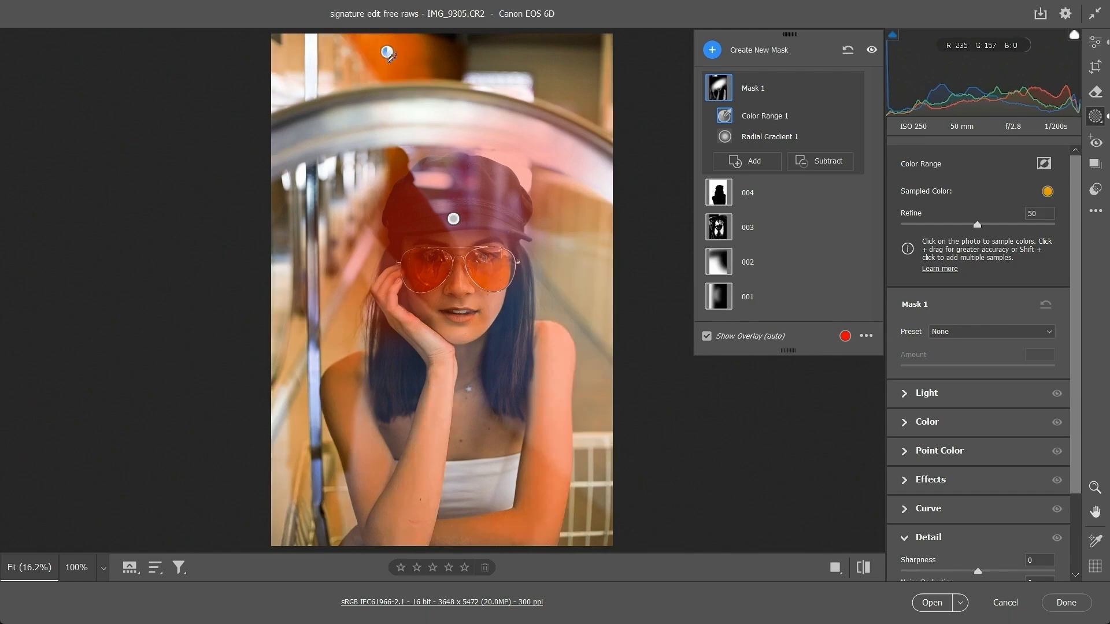
# Delete Mask 1 with its color range and radial gradient components.
pyautogui.click(838, 90)
pyautogui.click(785, 99)
pyautogui.click(832, 88)
pyautogui.click(876, 207)
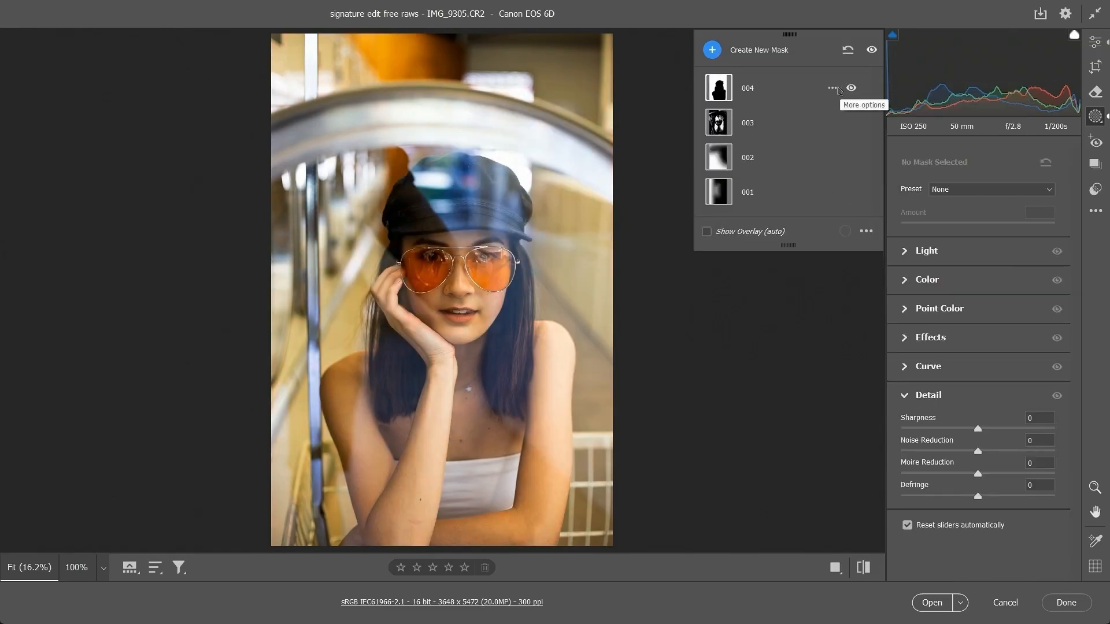
# Delete the remaining masks 004, 003, 002 and 001 one after another.
pyautogui.click(833, 89)
pyautogui.click(868, 207)
pyautogui.click(833, 90)
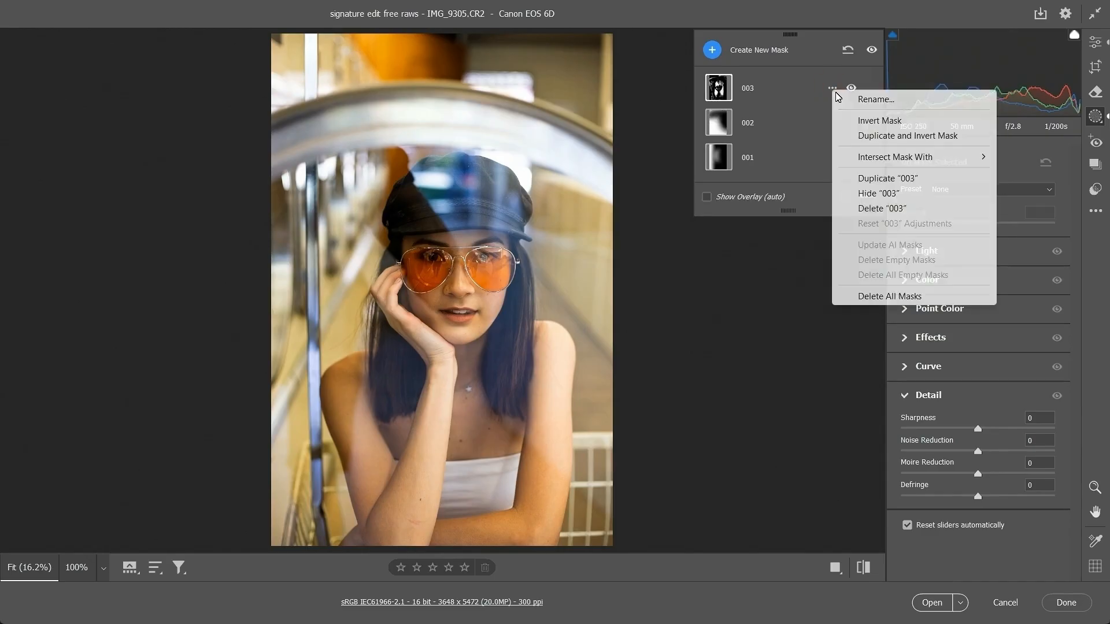
pyautogui.click(876, 208)
pyautogui.click(832, 89)
pyautogui.click(872, 207)
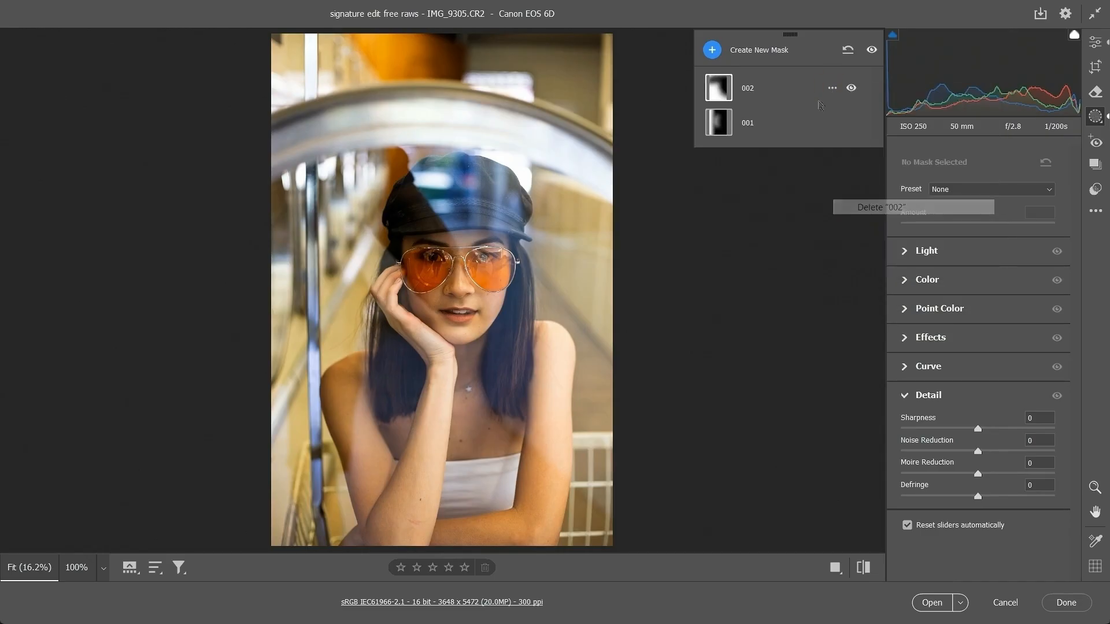
pyautogui.click(832, 89)
pyautogui.click(869, 206)
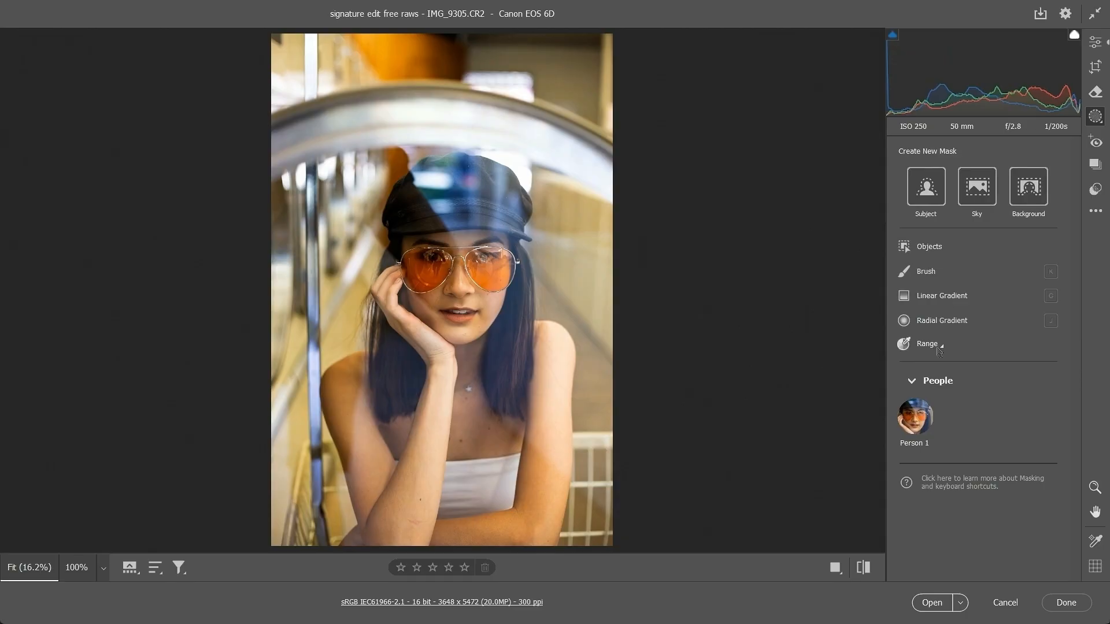
# Create a new Color Range mask by sampling the orange area near the top of the photo.
pyautogui.click(939, 351)
pyautogui.click(956, 355)
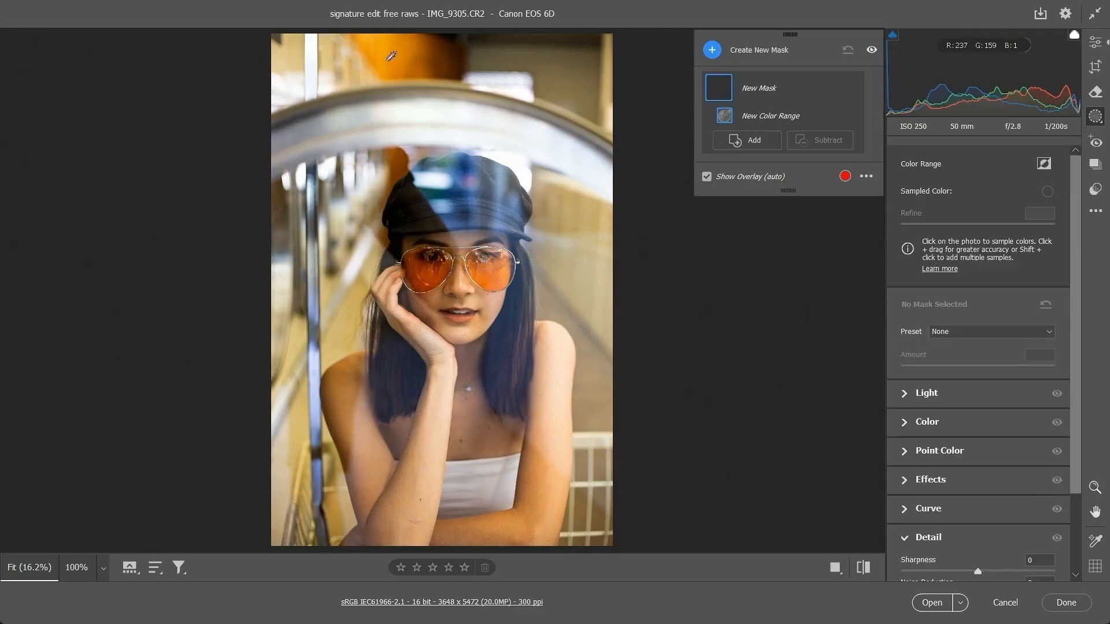
pyautogui.click(387, 52)
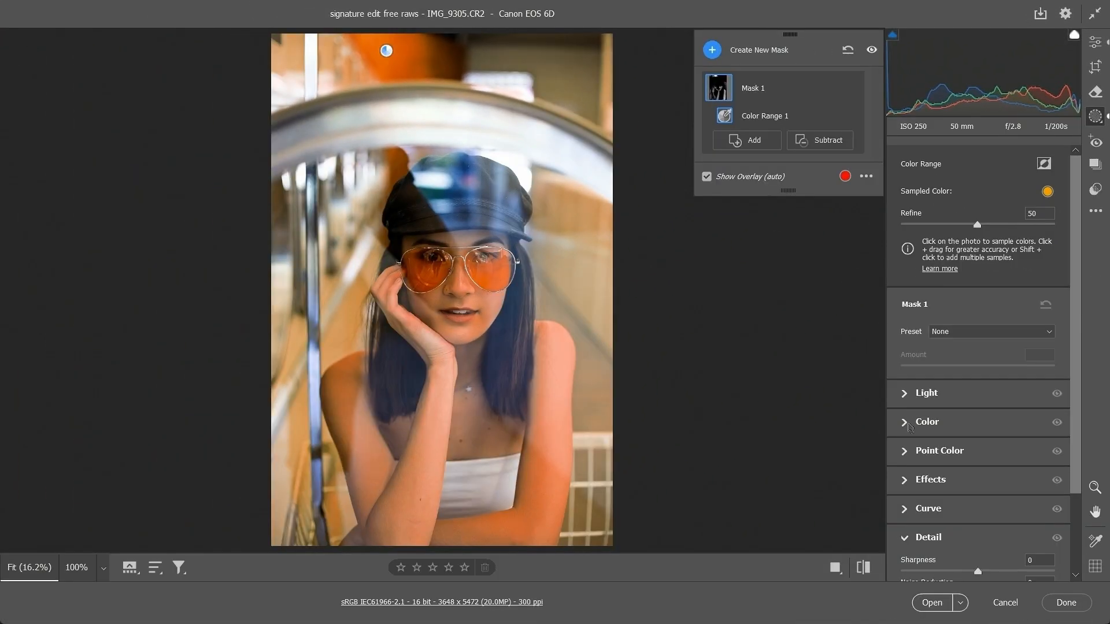
# Set Mask 1's color adjustments to Temperature +42, Tint -50 and Hue +82.6.
pyautogui.click(910, 428)
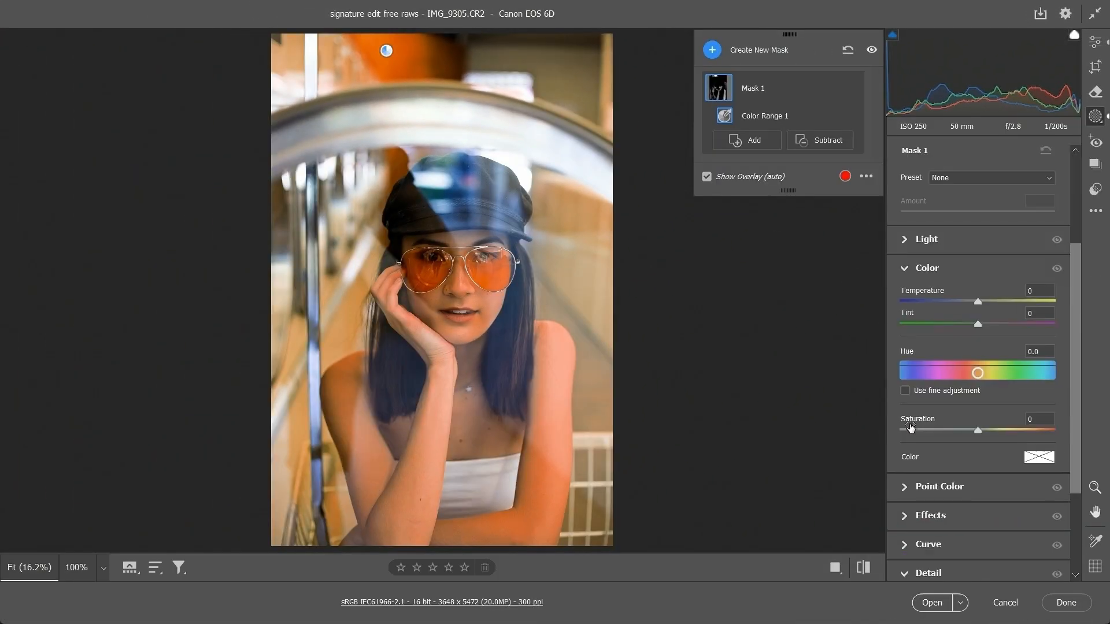
pyautogui.moveTo(977, 302); pyautogui.dragTo(932, 324)
pyautogui.moveTo(980, 379); pyautogui.dragTo(1014, 383)
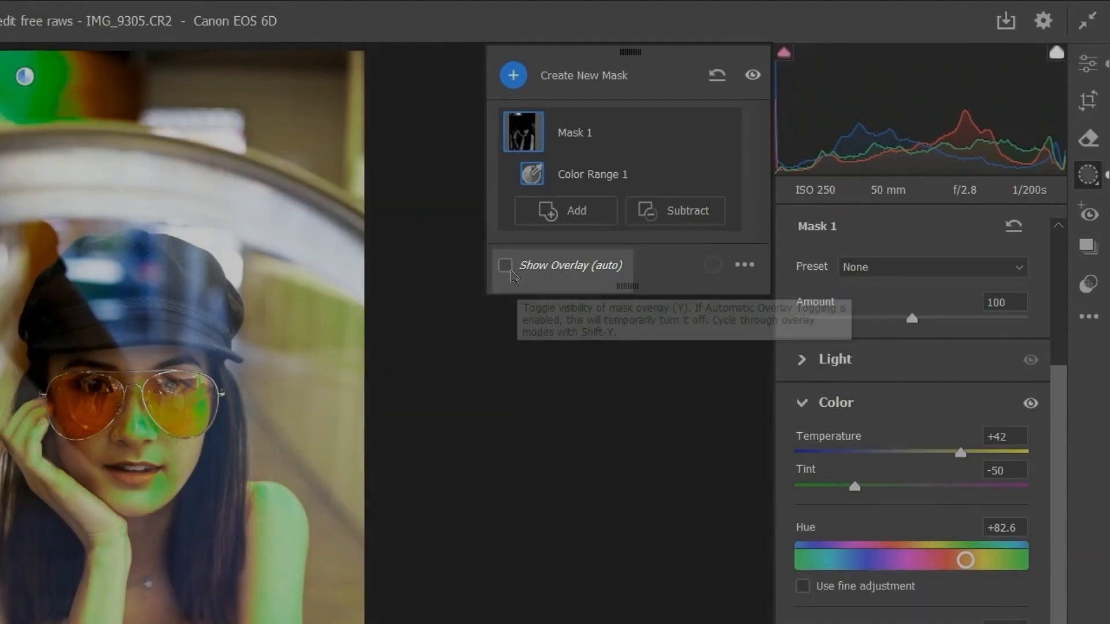
# Turn on the mask overlay and change its color to a saturated blue at full brightness.
pyautogui.click(506, 267)
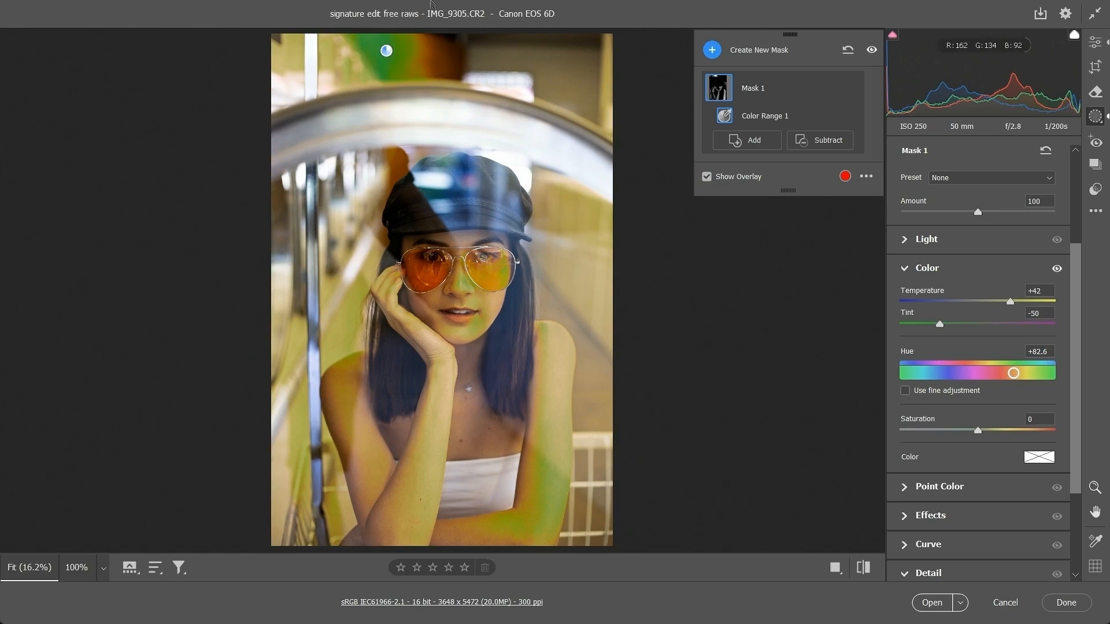
pyautogui.click(845, 175)
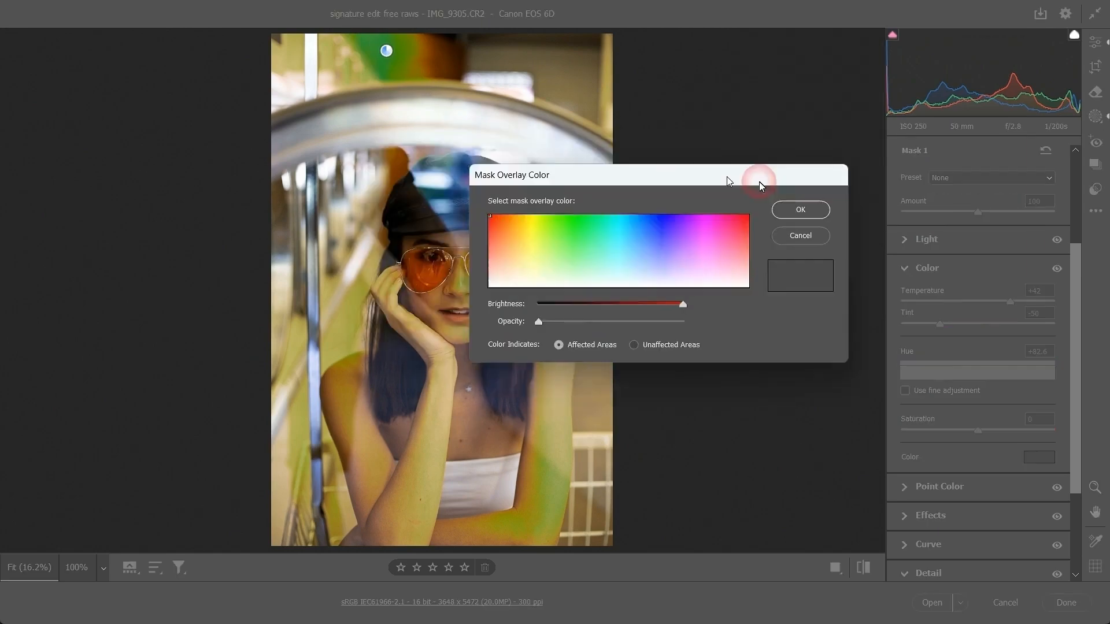
pyautogui.moveTo(761, 185); pyautogui.dragTo(857, 208)
pyautogui.moveTo(762, 279); pyautogui.dragTo(764, 227)
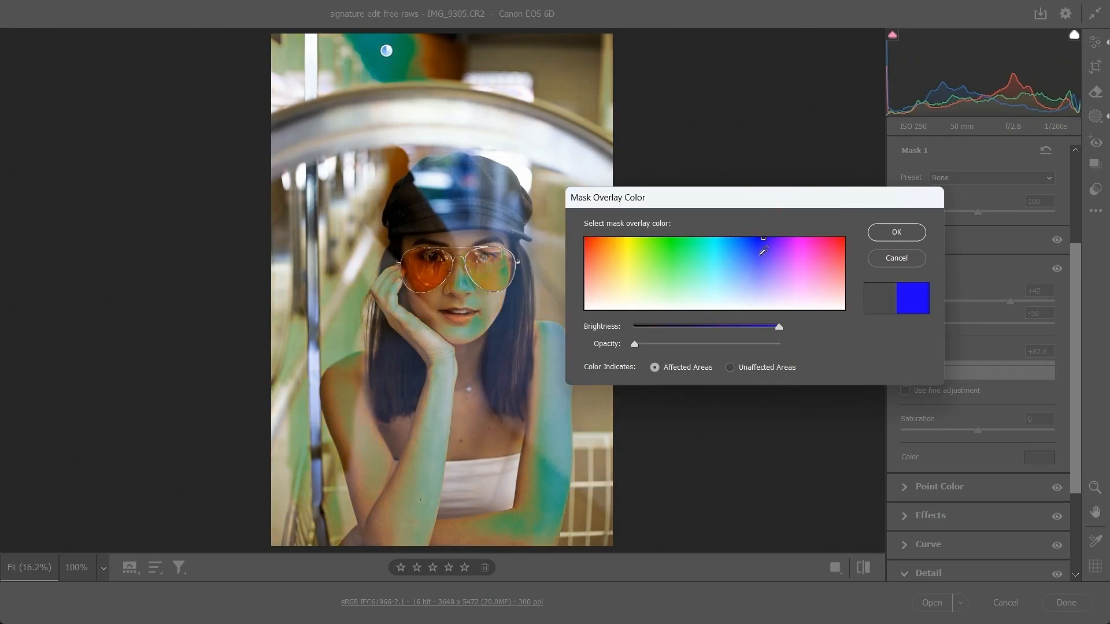
pyautogui.click(887, 232)
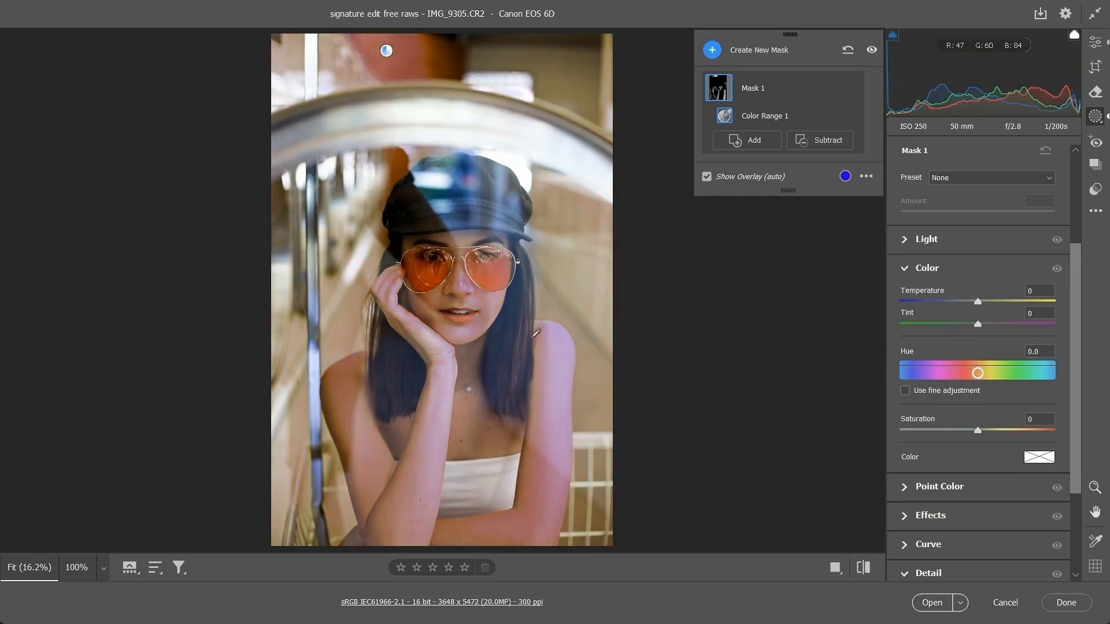
# Reopen the mask overlay color settings, try Color Indicates on Unaffected Areas and return it to Affected Areas.
pyautogui.click(916, 274)
pyautogui.click(845, 177)
pyautogui.moveTo(597, 155); pyautogui.dragTo(737, 168)
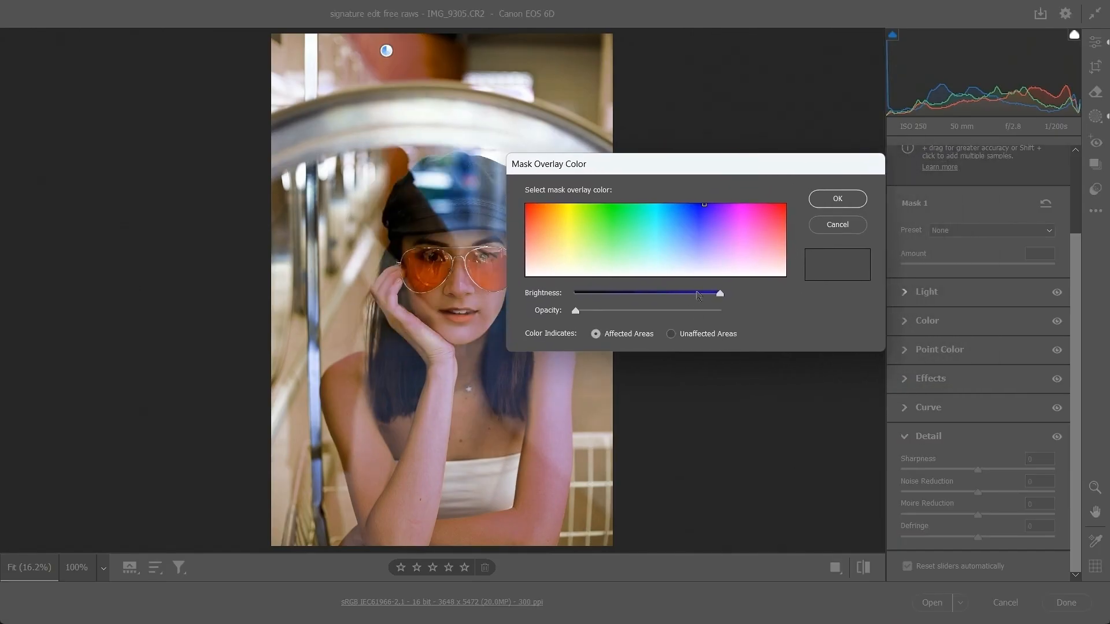
pyautogui.click(707, 337)
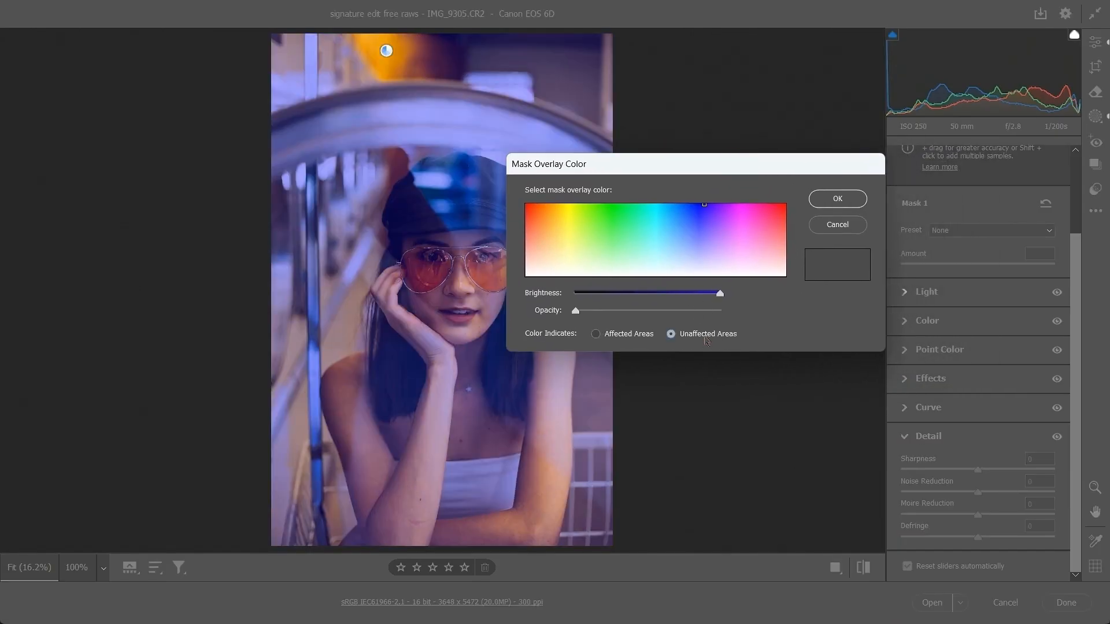
pyautogui.click(650, 335)
# Try green, yellow and lime overlay colors for the mask and settle on red.
pyautogui.click(636, 216)
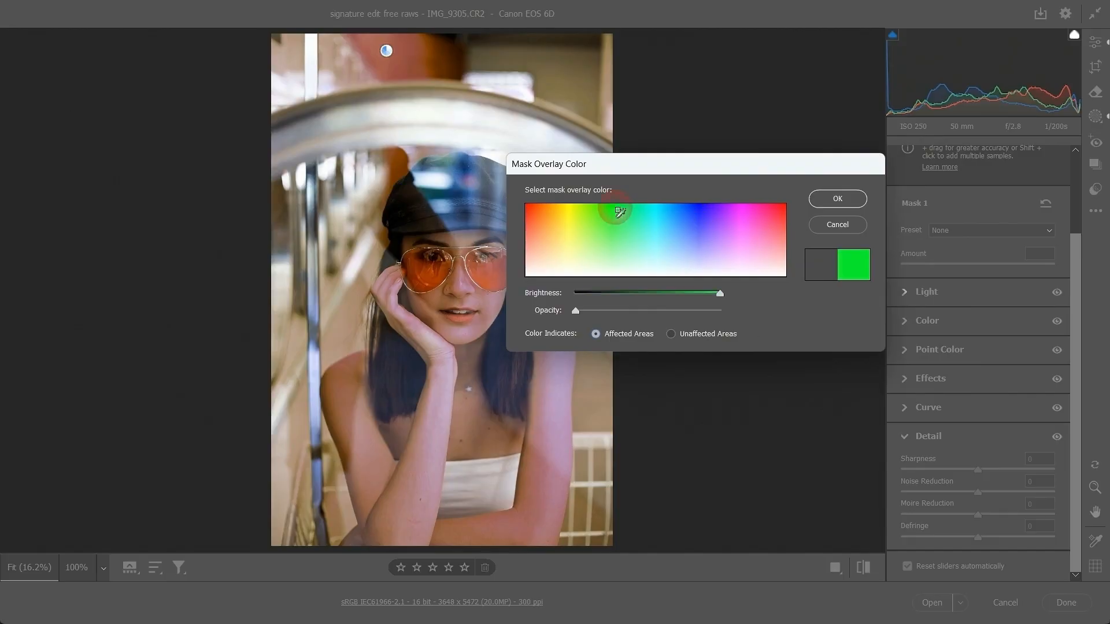
pyautogui.click(586, 224)
pyautogui.click(563, 200)
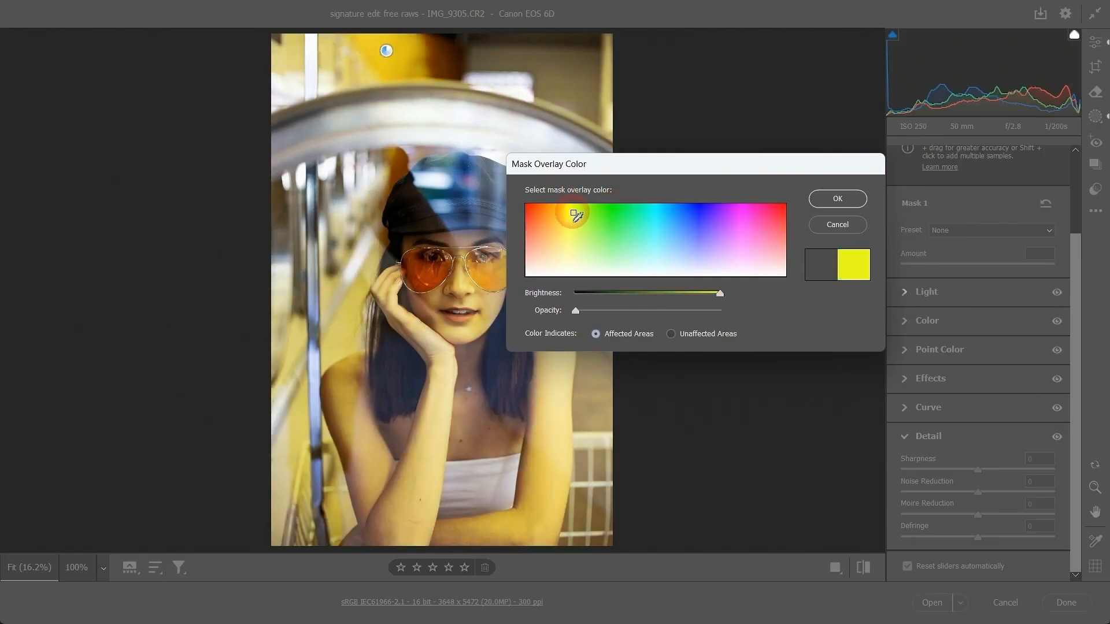
pyautogui.click(528, 207)
pyautogui.click(582, 220)
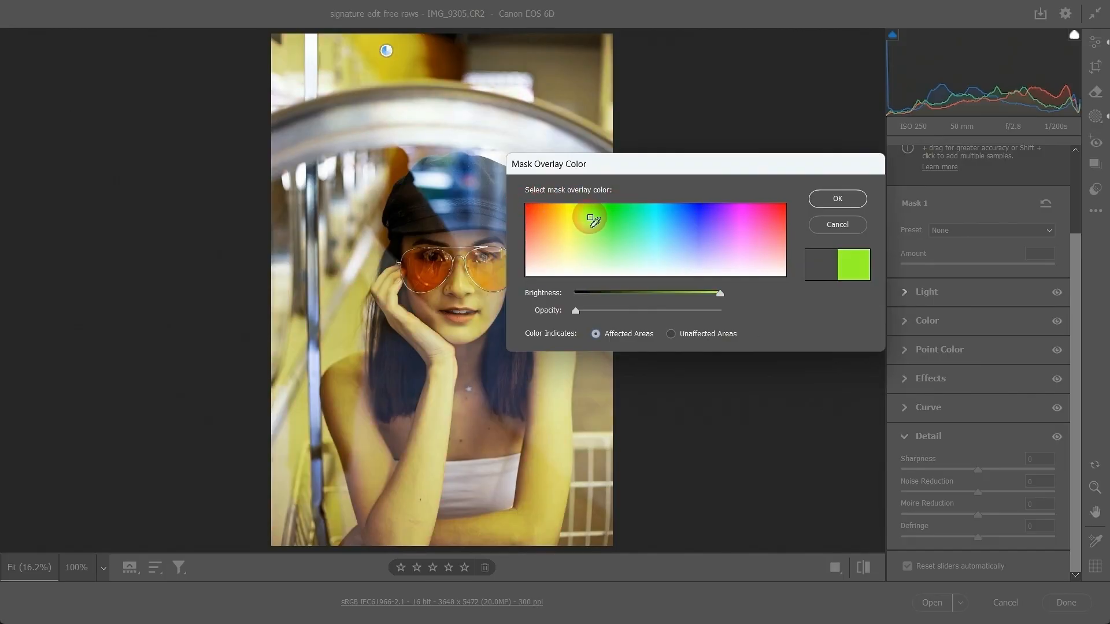
pyautogui.click(709, 224)
pyautogui.moveTo(737, 230); pyautogui.dragTo(817, 199)
pyautogui.click(832, 200)
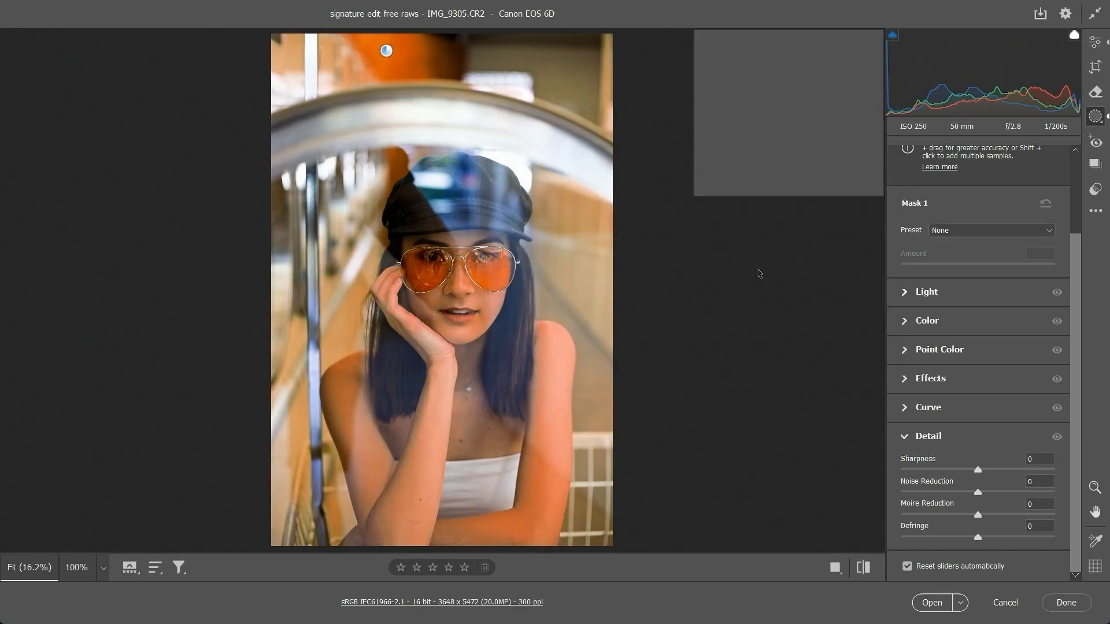